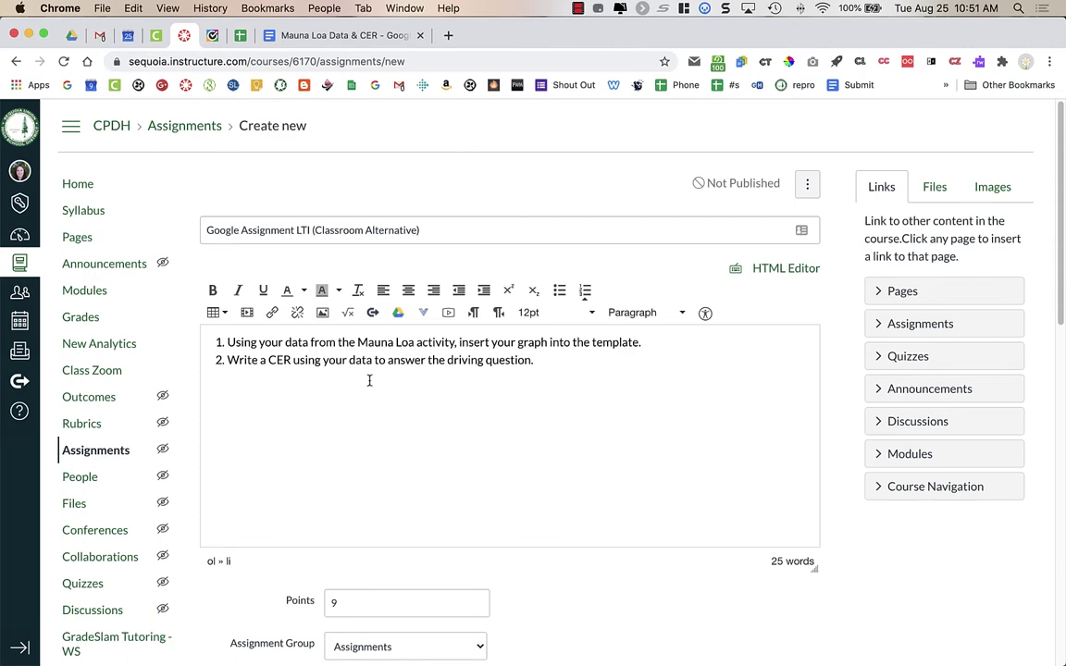
- Review the Mauna Loa Data & CER template document and the new assignment's points, submission type and due date settings
left_click(370, 34)
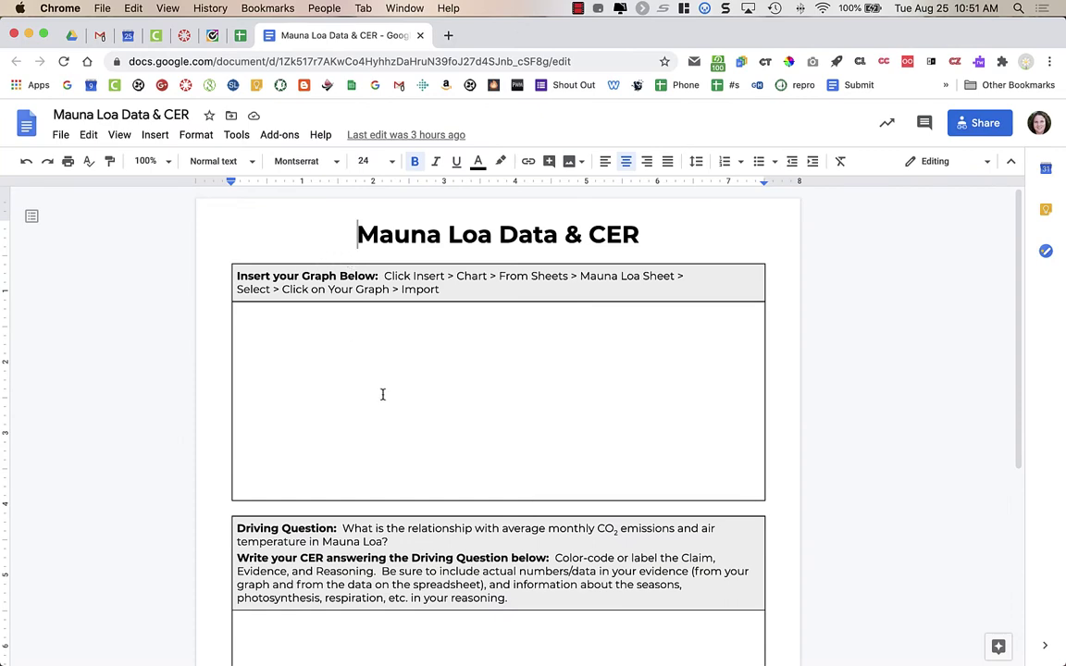
left_click(184, 36)
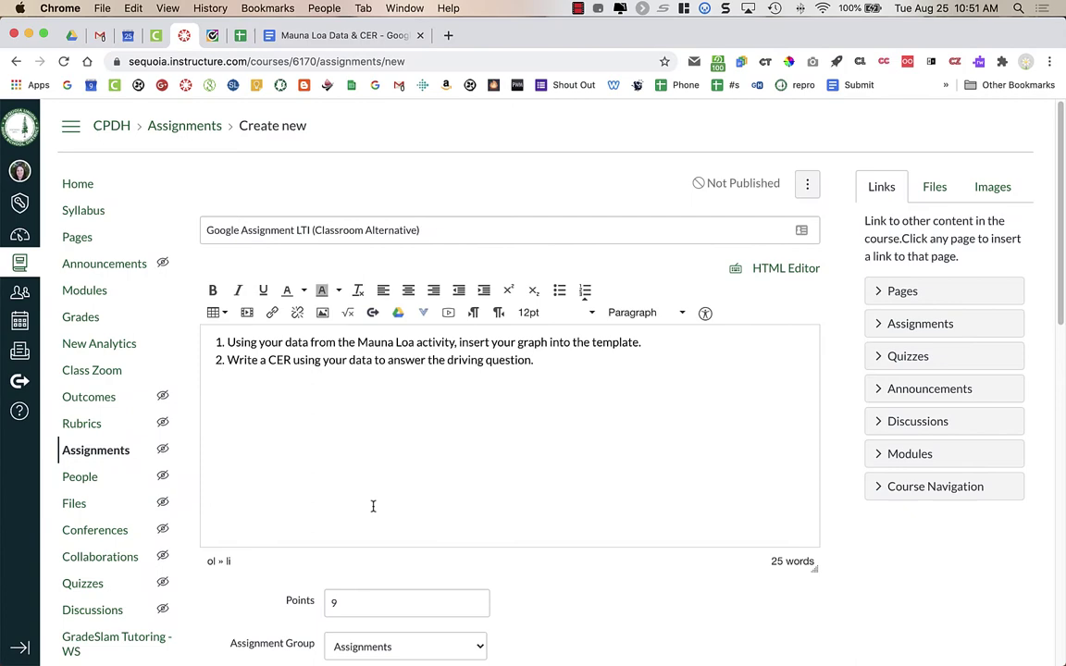
scroll(373, 506, "down", 5)
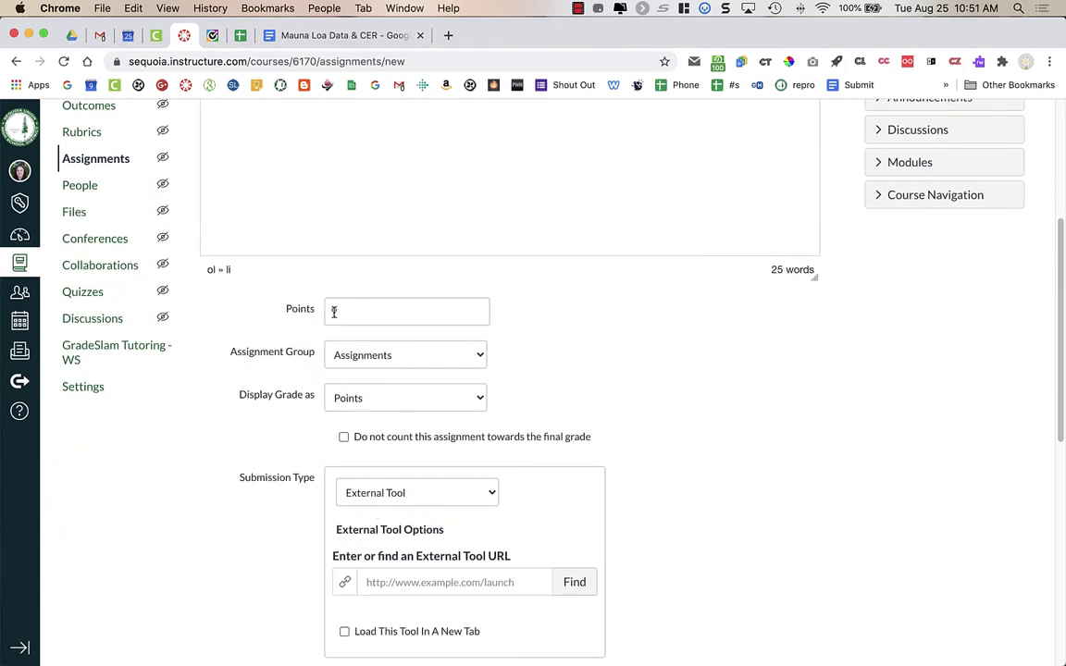
scroll(334, 312, "down", 6)
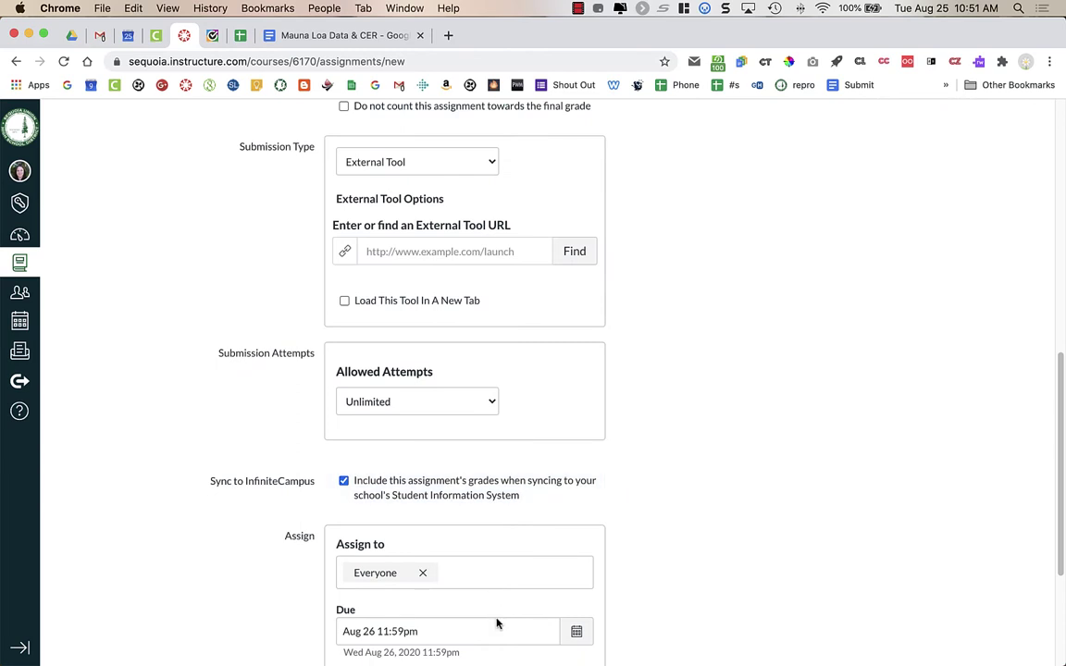
- Find the external tool for the assignment's submission and choose Google Assignments
scroll(512, 638, "up", 3)
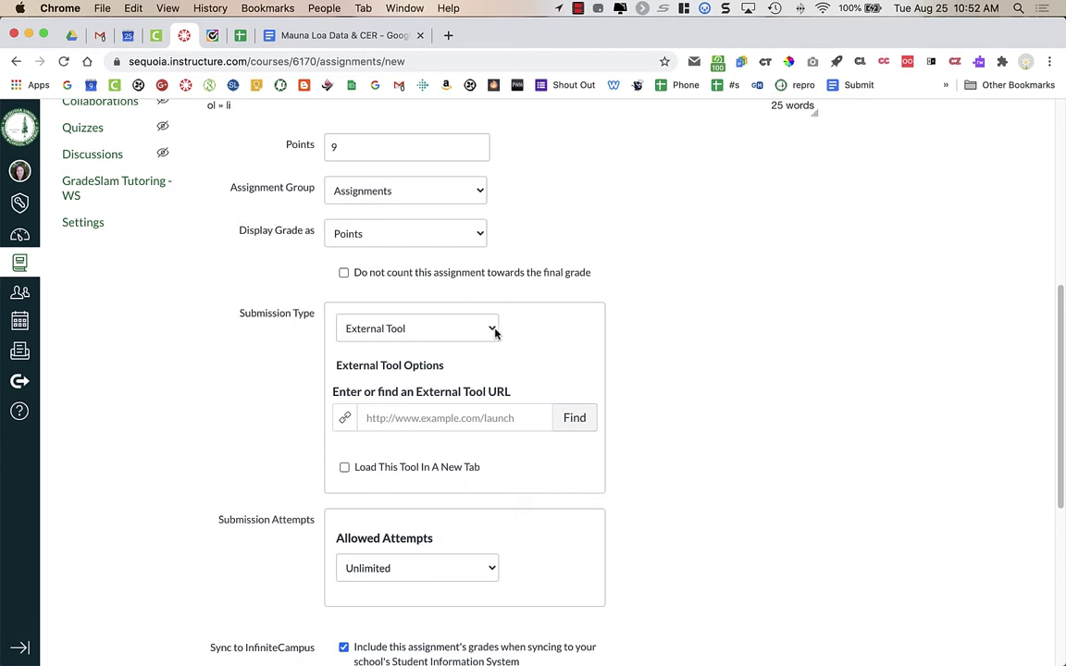
left_click(575, 421)
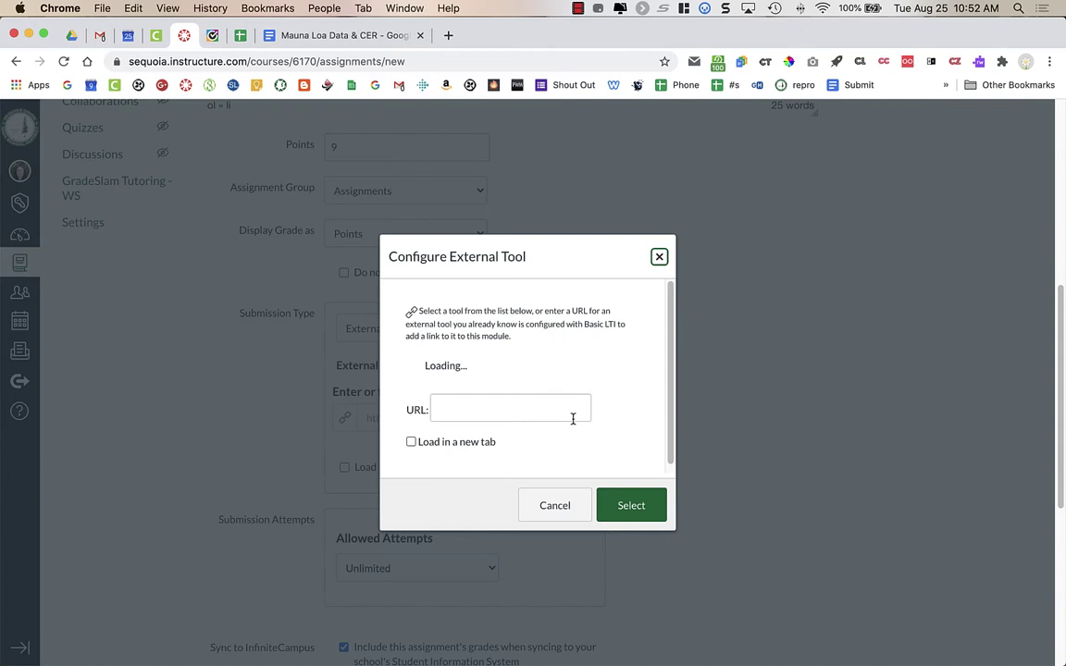
scroll(554, 393, "down", 1)
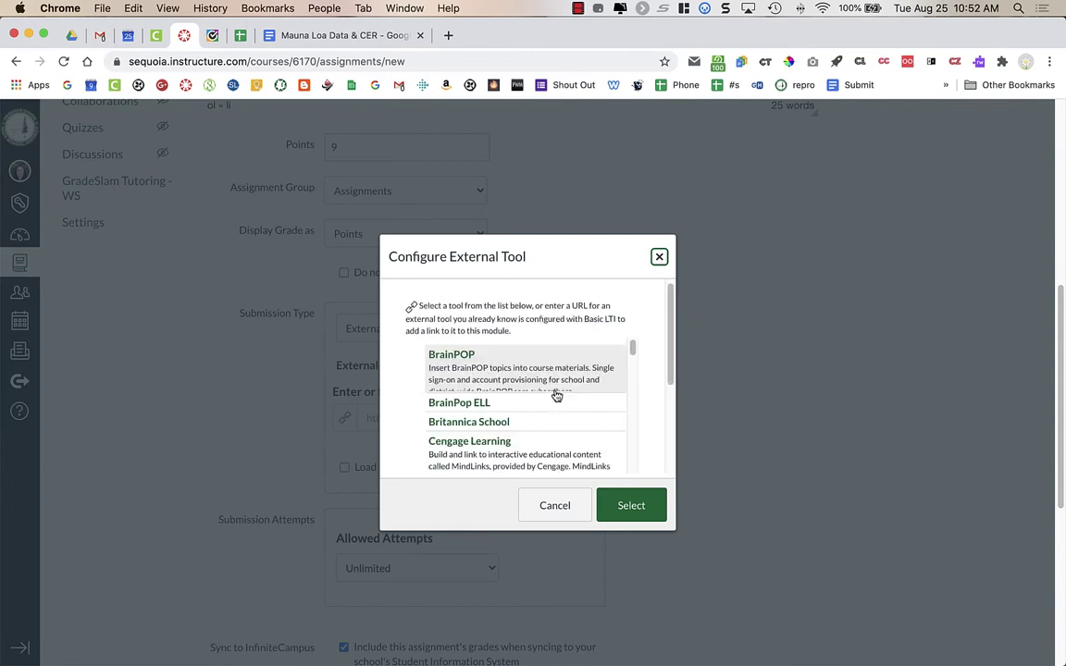
scroll(556, 395, "down", 10)
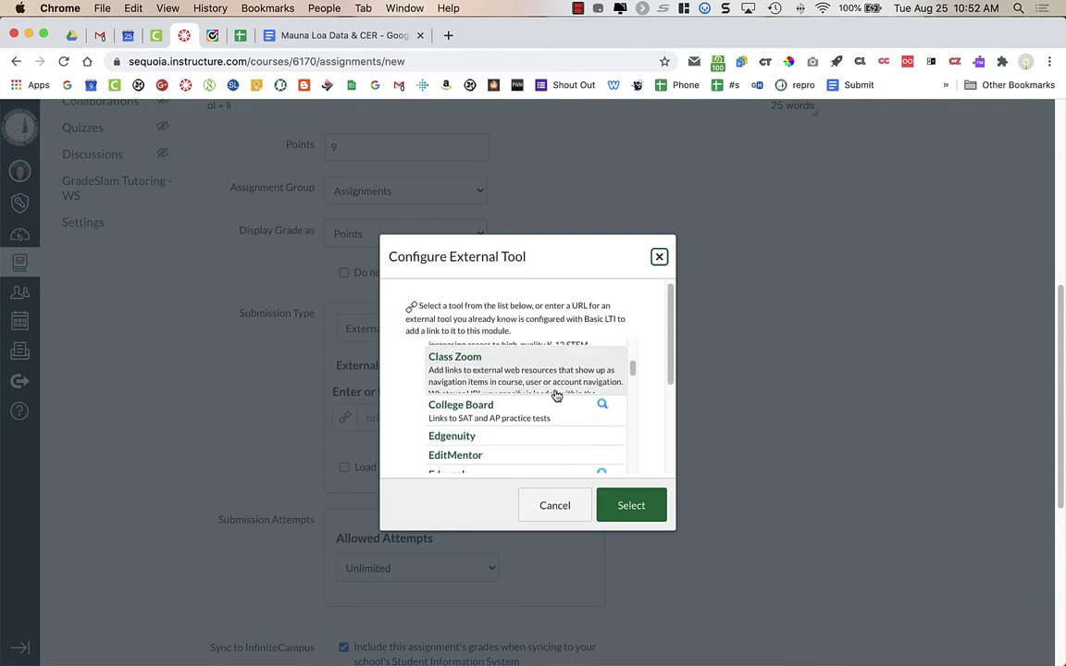
scroll(556, 395, "down", 8)
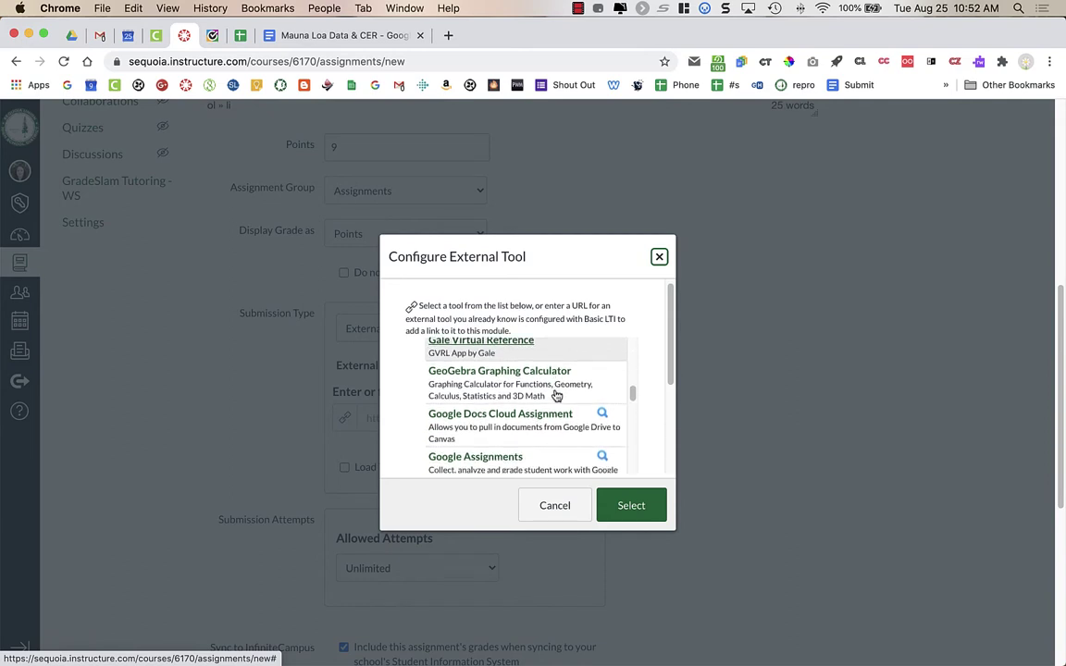
scroll(557, 395, "down", 2)
scroll(556, 395, "up", 2)
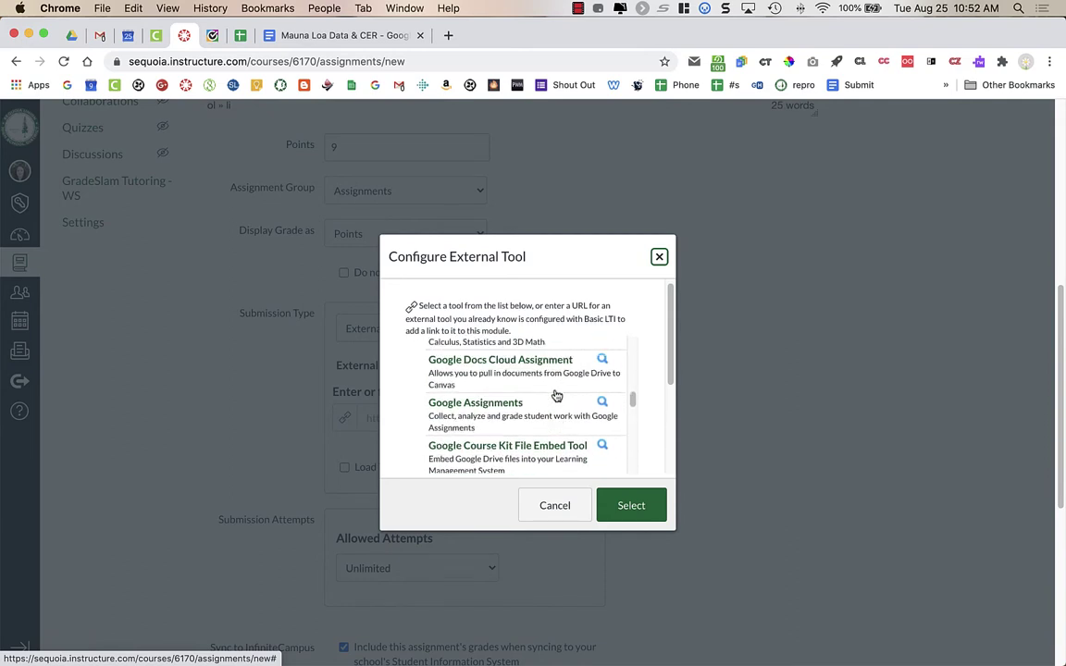
scroll(557, 395, "up", 2)
scroll(556, 396, "down", 3)
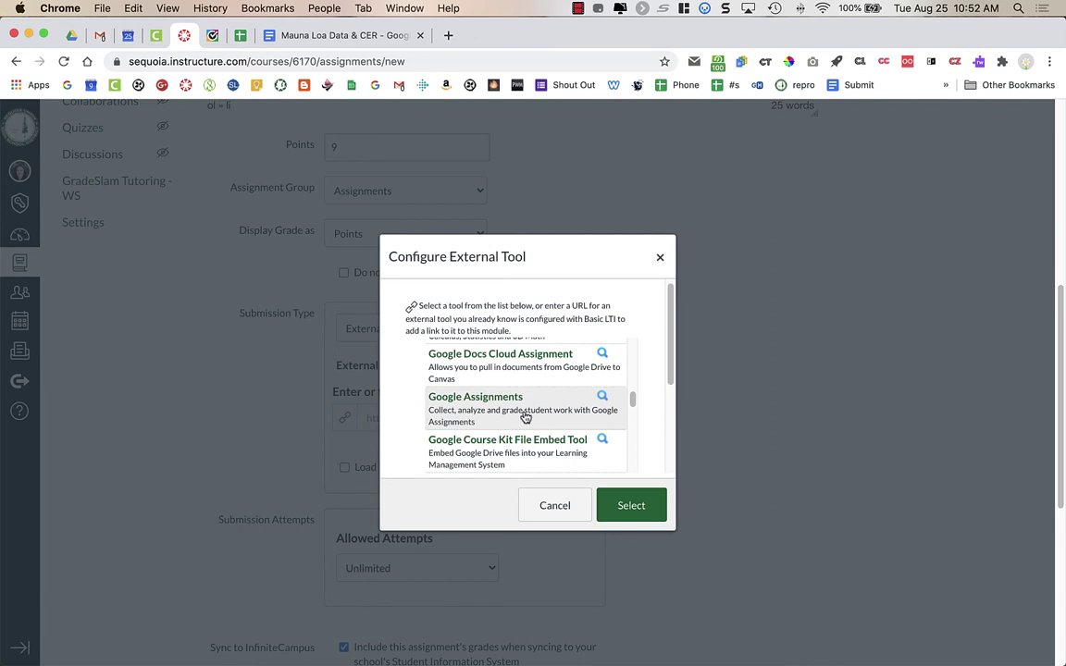
left_click(525, 418)
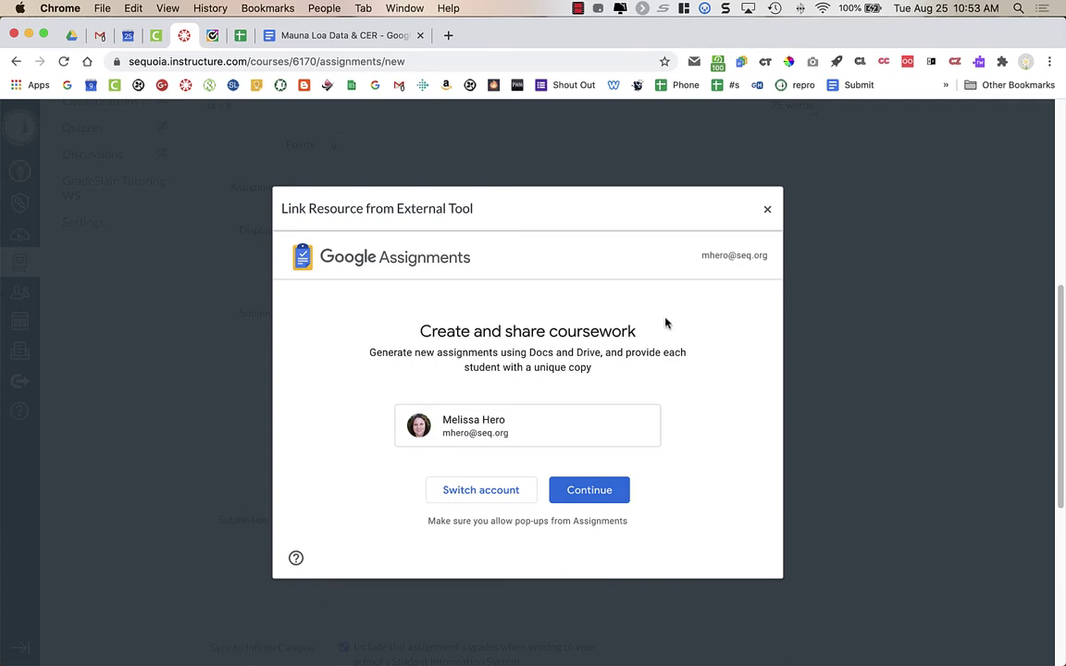
- Check which browser profile is signed in against the account offered for Google Assignments
left_click(1026, 61)
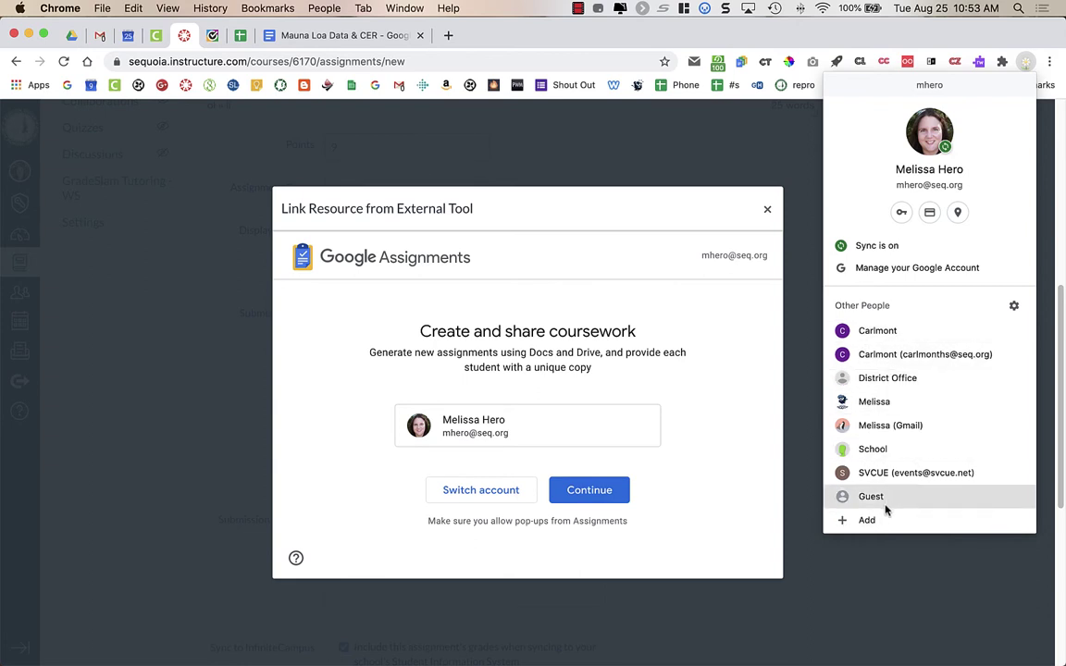
left_click(734, 341)
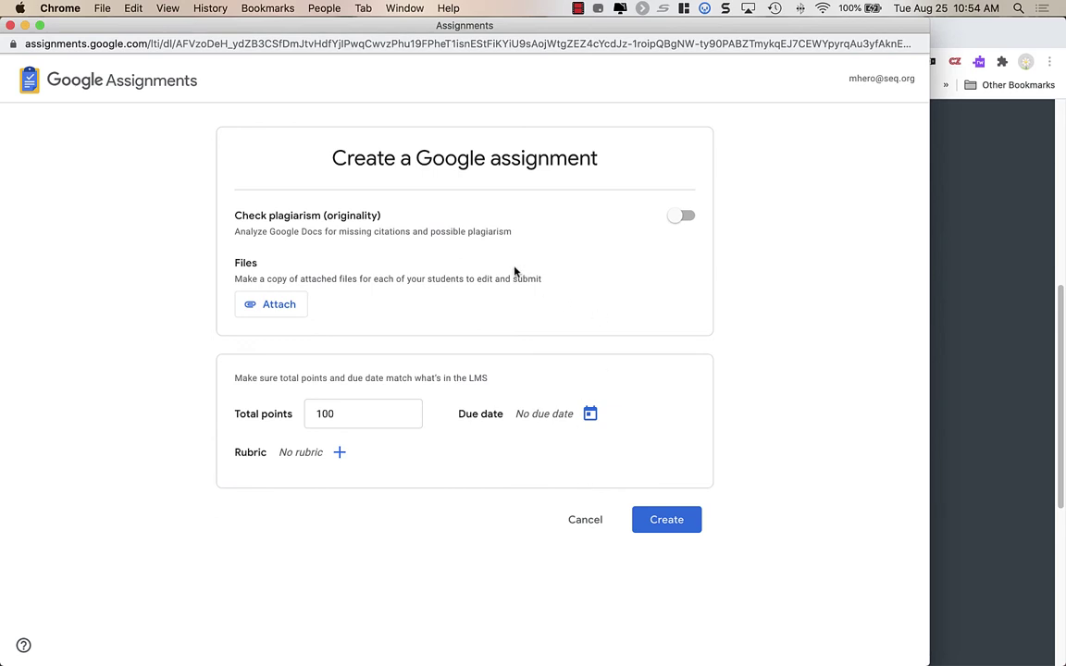
- Attach the Mauna Loa Data & CER document from the recent Google Drive files to the Google assignment
left_click(273, 309)
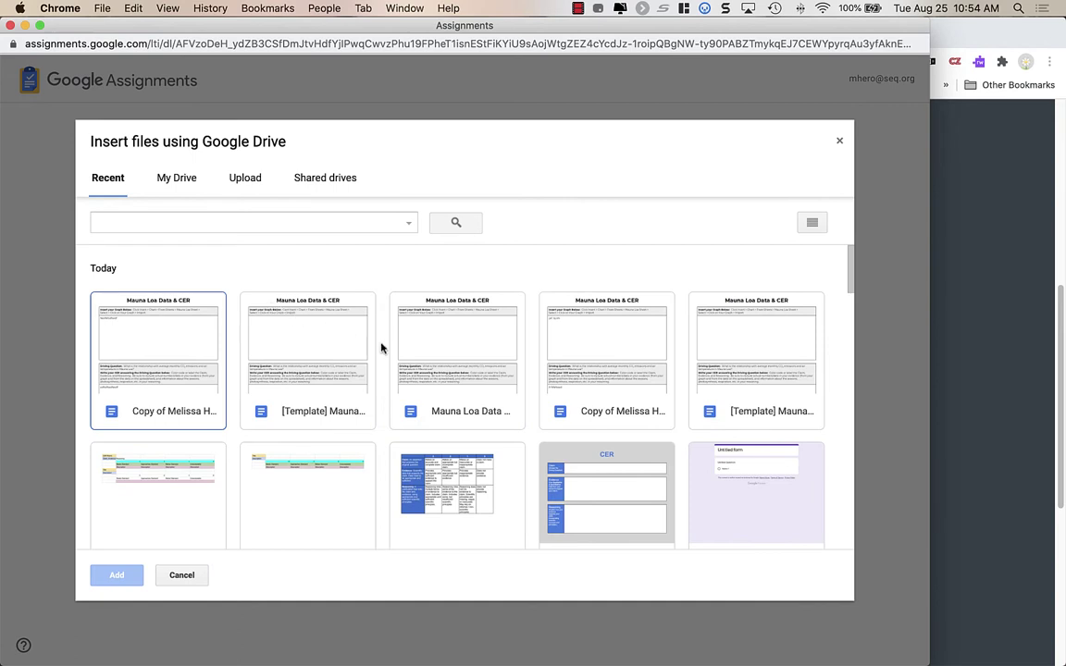
left_click(442, 363)
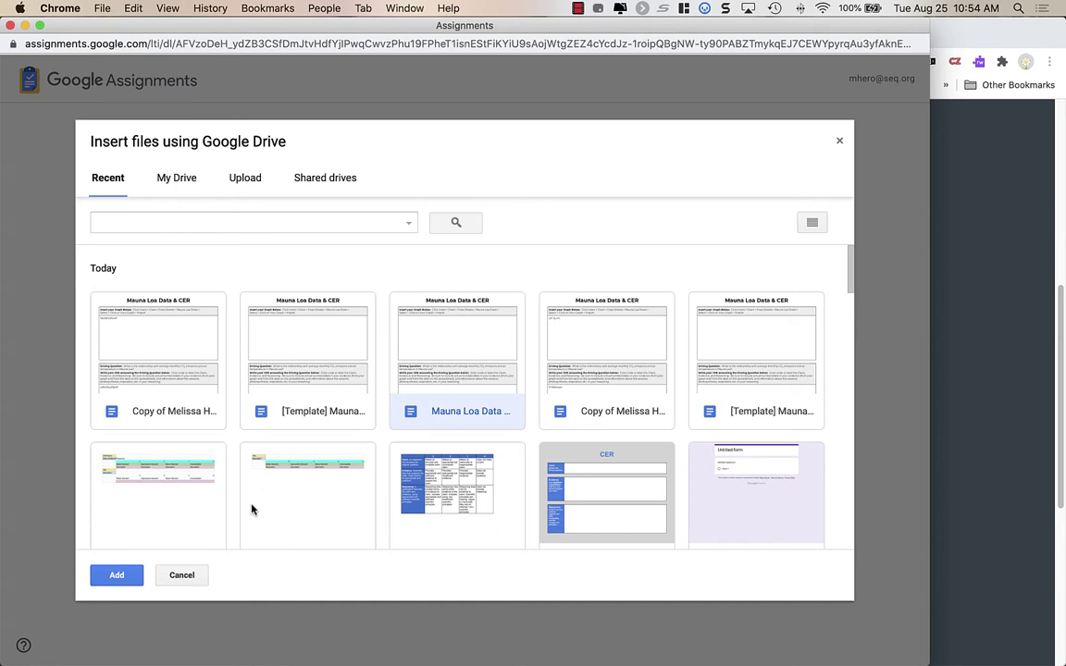
left_click(116, 575)
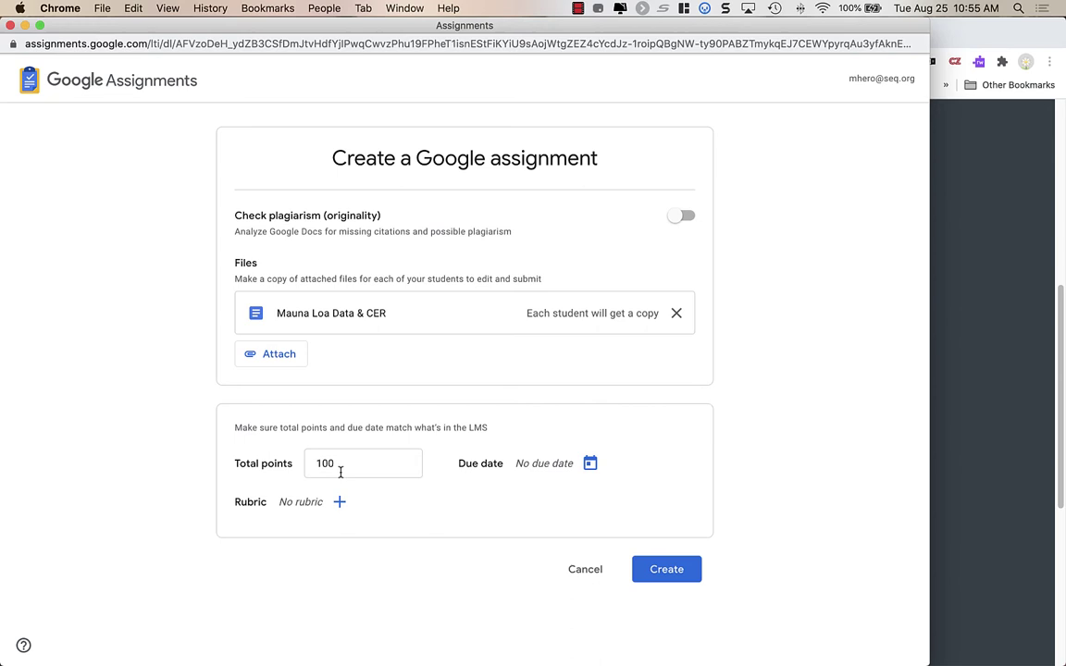
- Set the Google assignment's total points to 9 and its due date to Aug 26, 2020, 11:59 PM
left_click(349, 465)
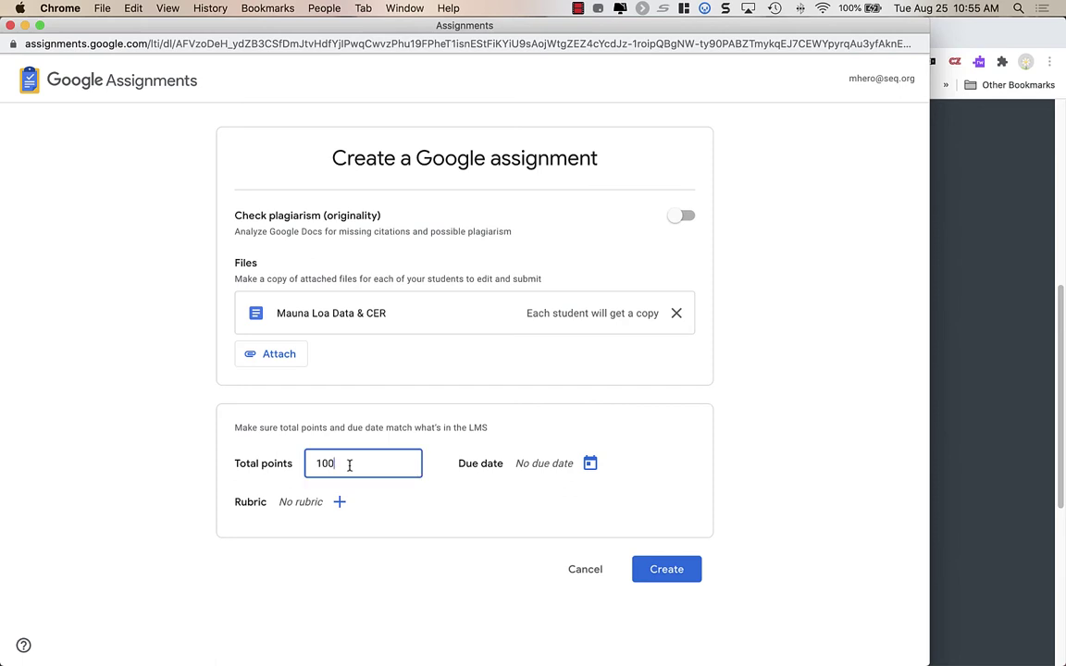
left_click_drag(340, 464, 283, 464)
type("9")
left_click(591, 463)
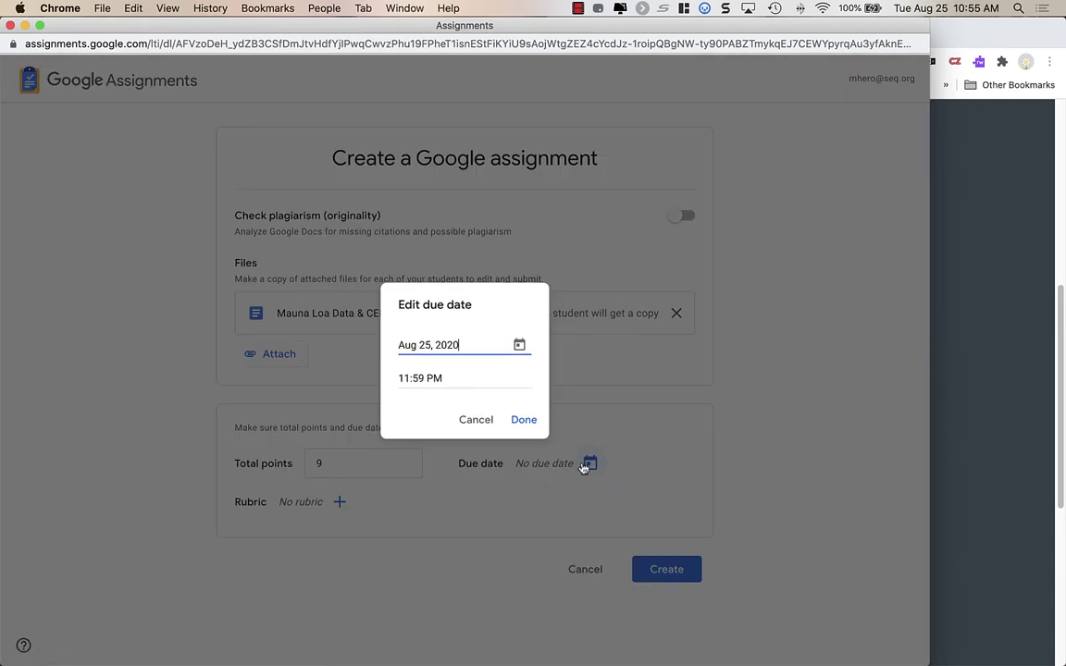
left_click(521, 348)
left_click(496, 531)
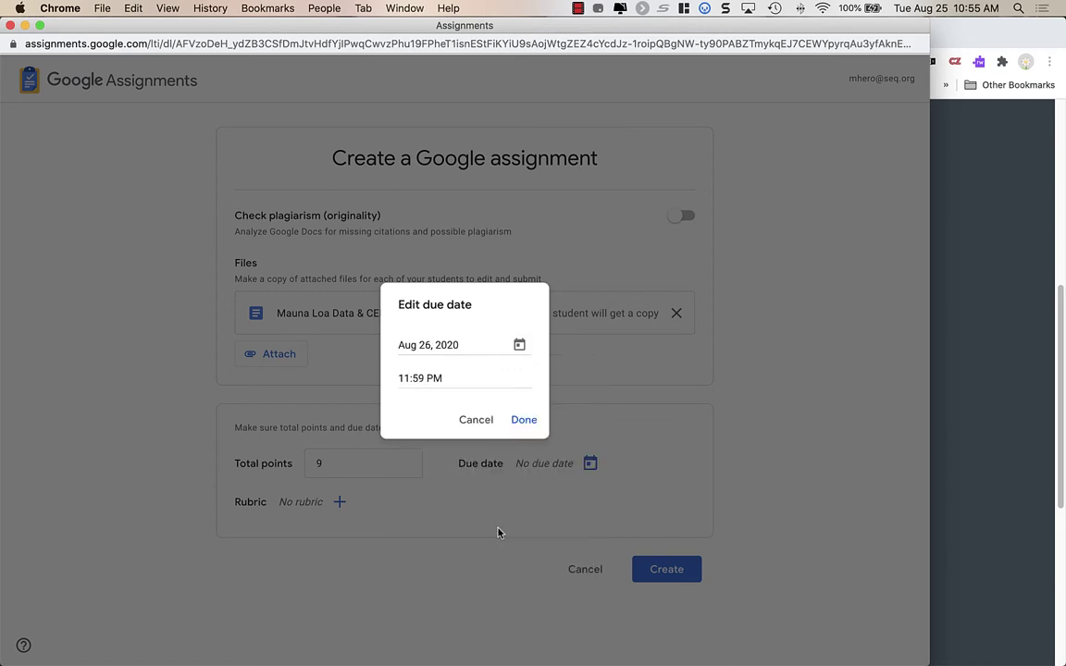
left_click(524, 421)
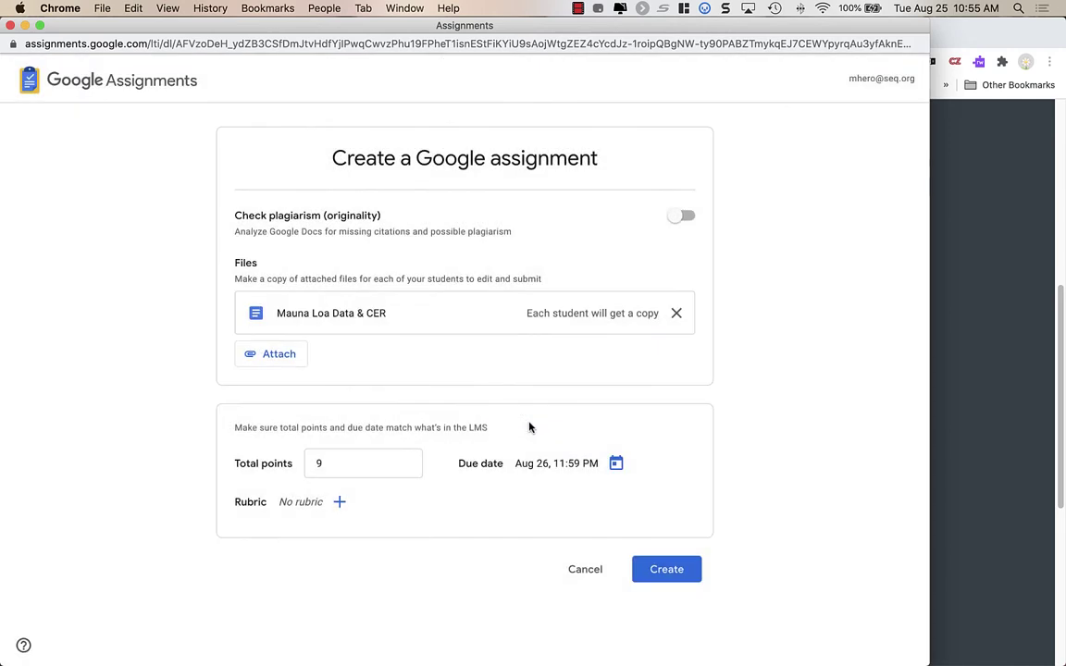
- Reuse the last-listed Google Assignment LTI (Classroom Alternative) rubric for the assignment after previewing its criteria
left_click(342, 504)
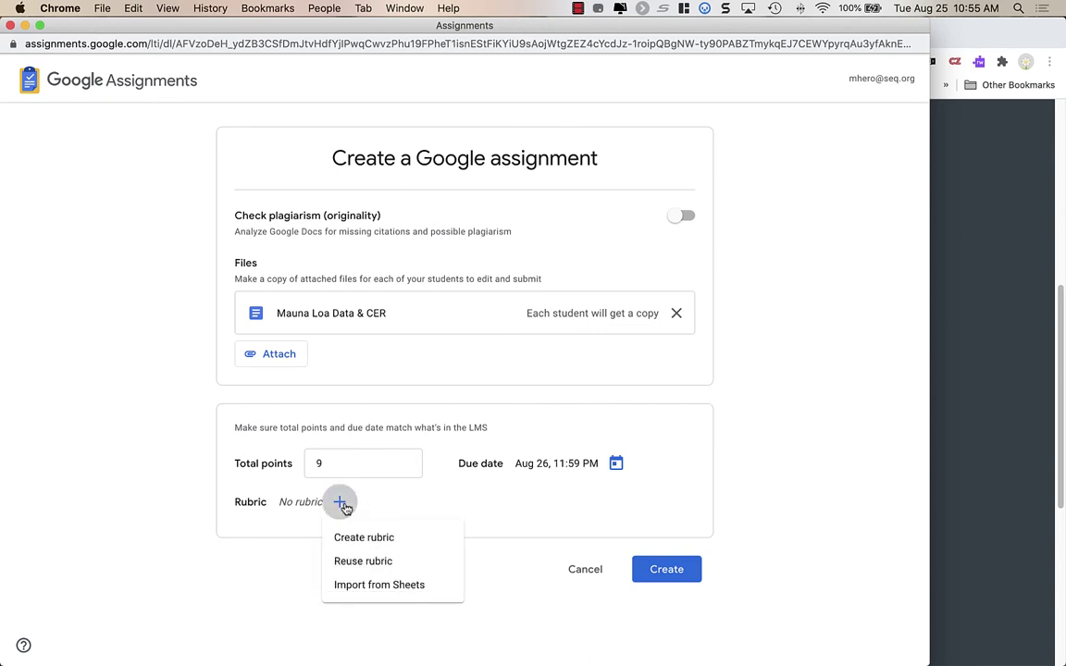
left_click(405, 564)
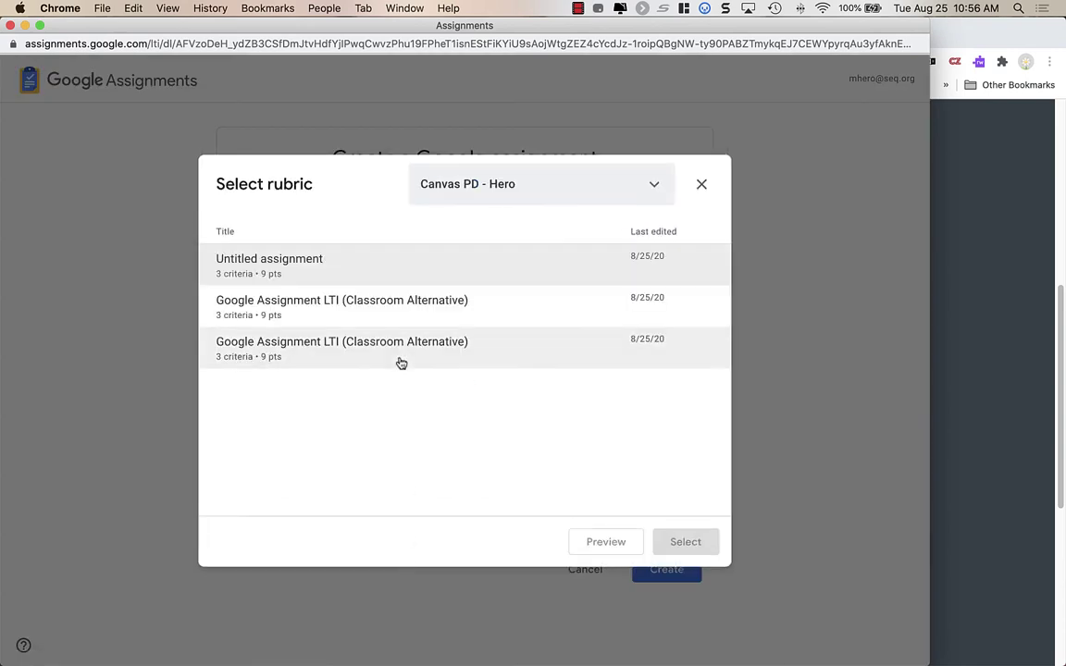
left_click(403, 354)
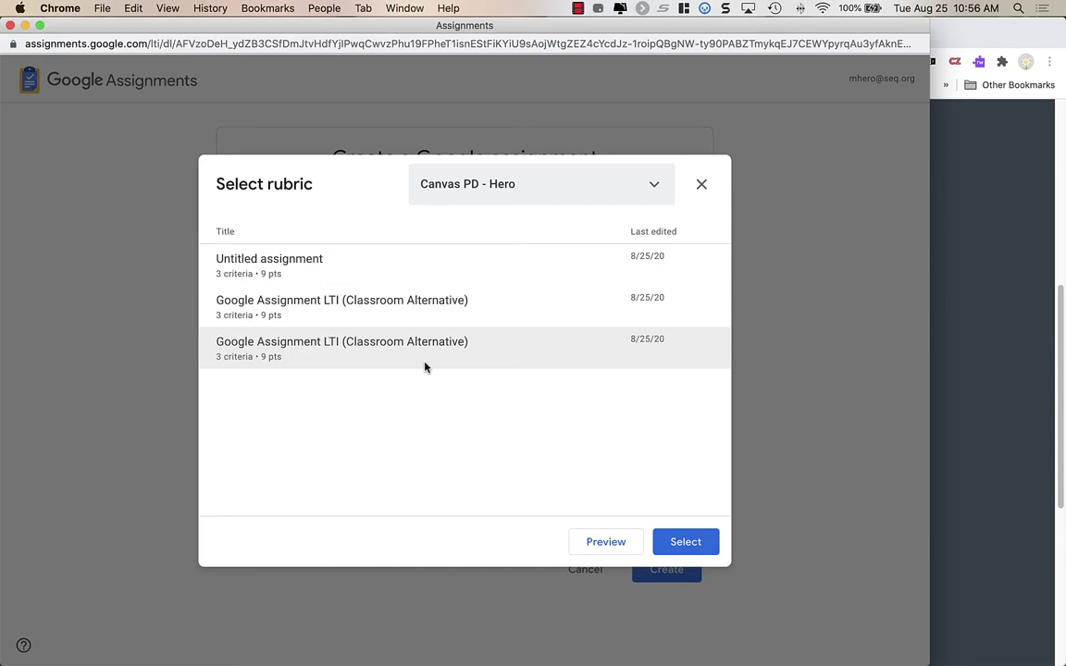
left_click(604, 543)
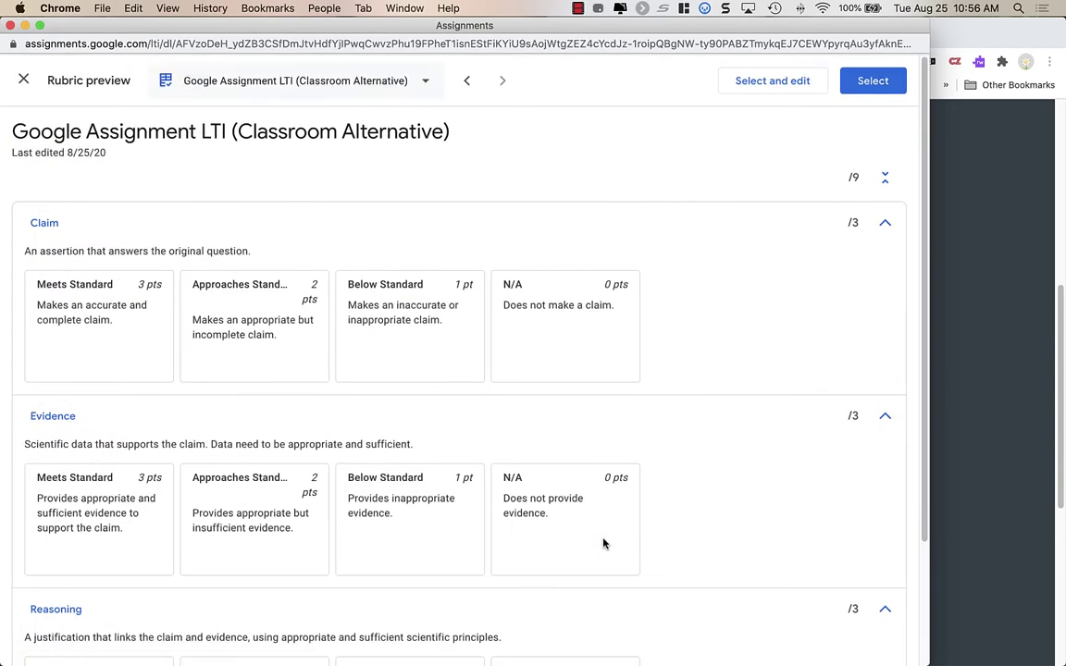
scroll(603, 543, "down", 3)
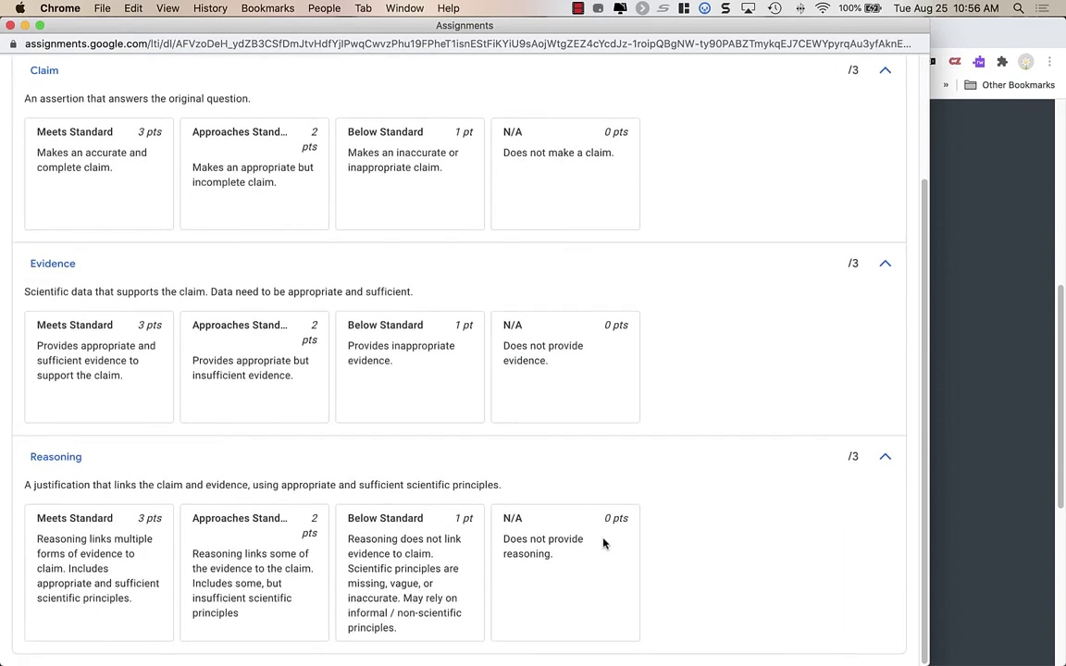
scroll(602, 544, "up", 3)
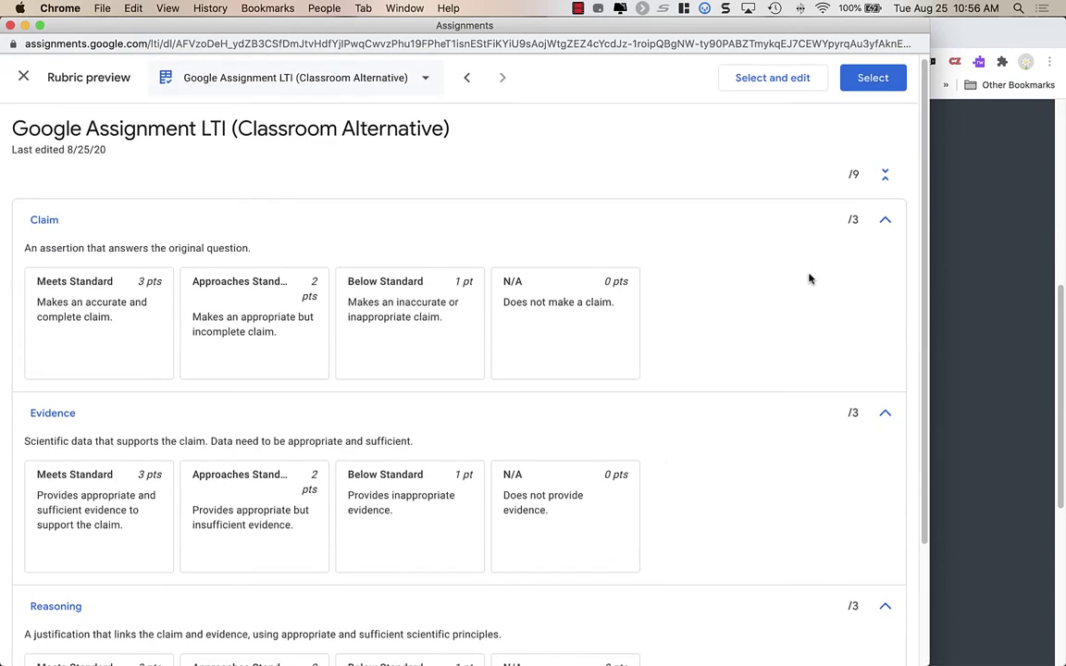
left_click(873, 80)
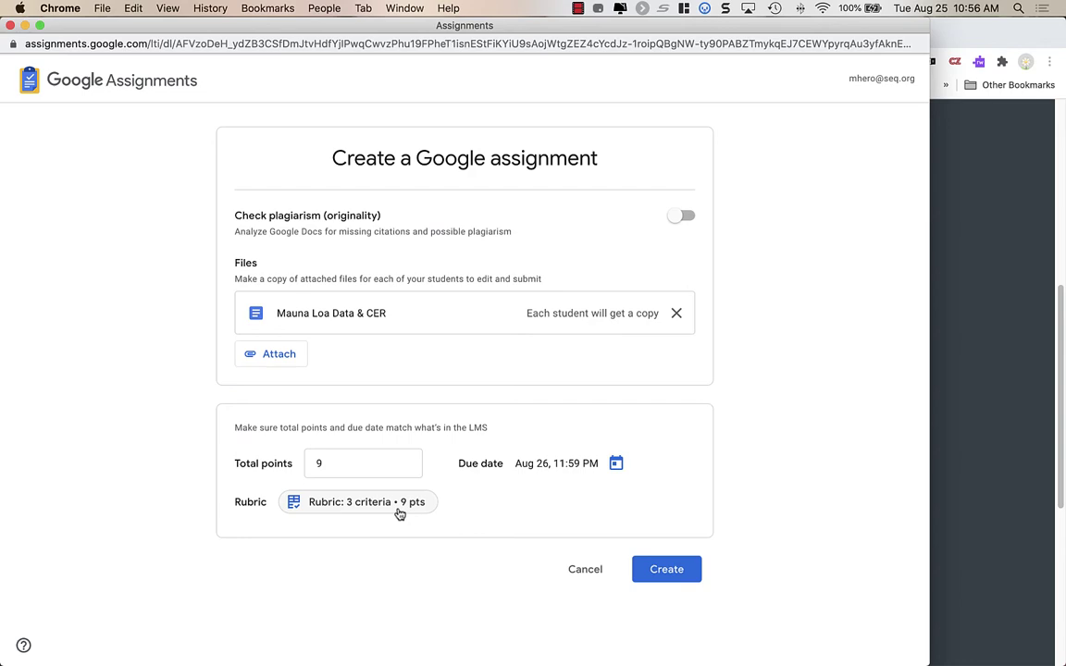
- Examine the attached rubric and its edit, delete and export options, and return to the assignment form
left_click(355, 504)
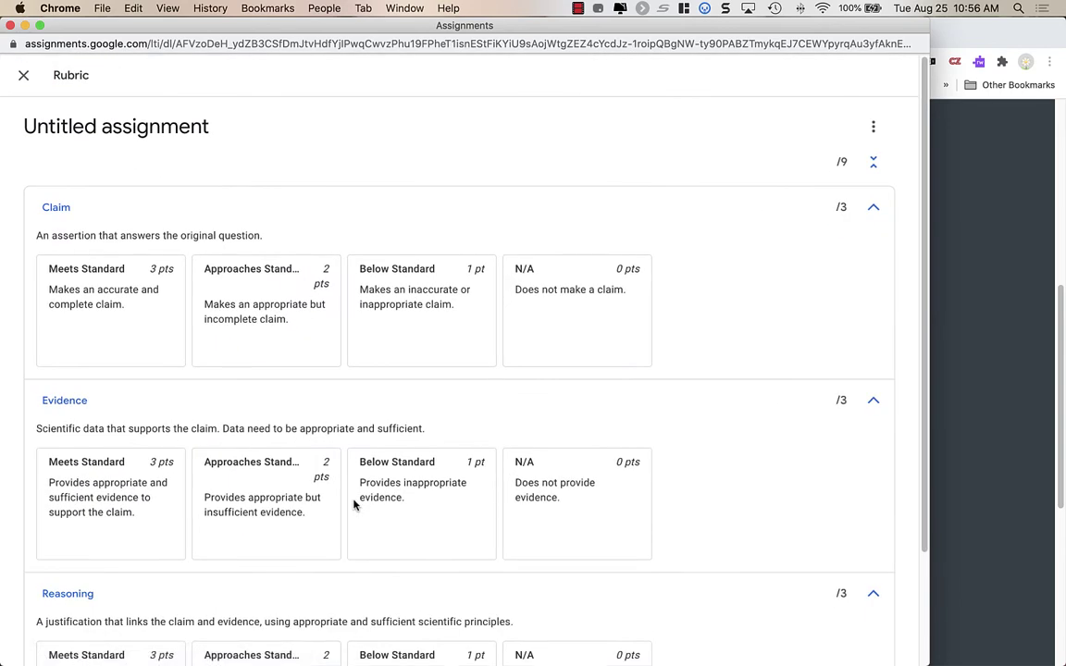
left_click(875, 129)
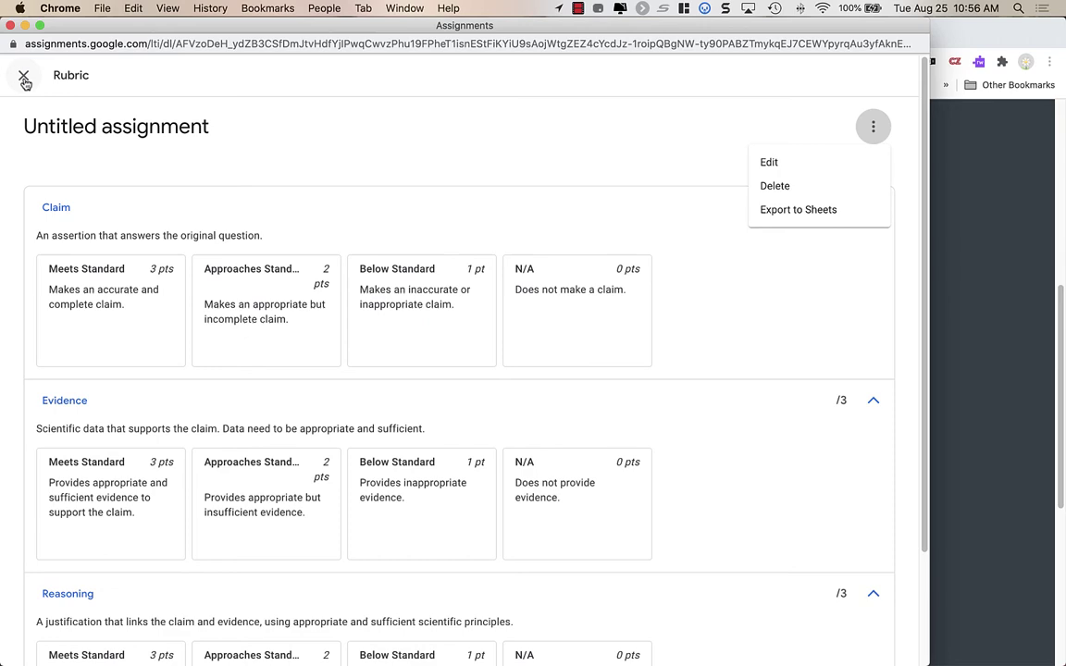
left_click(25, 83)
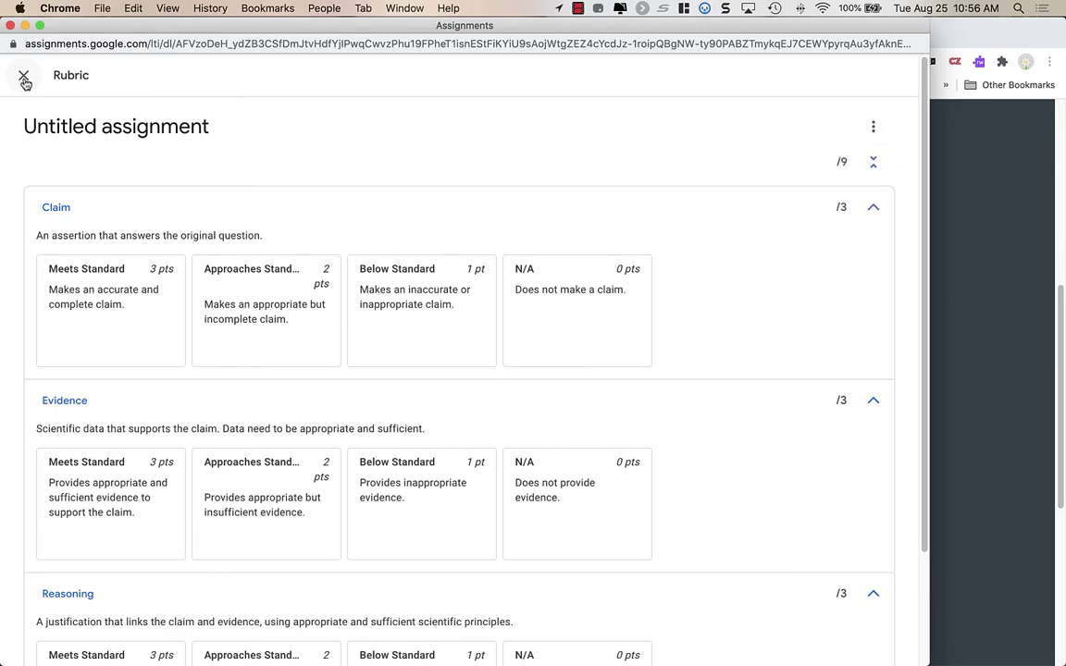
left_click(24, 80)
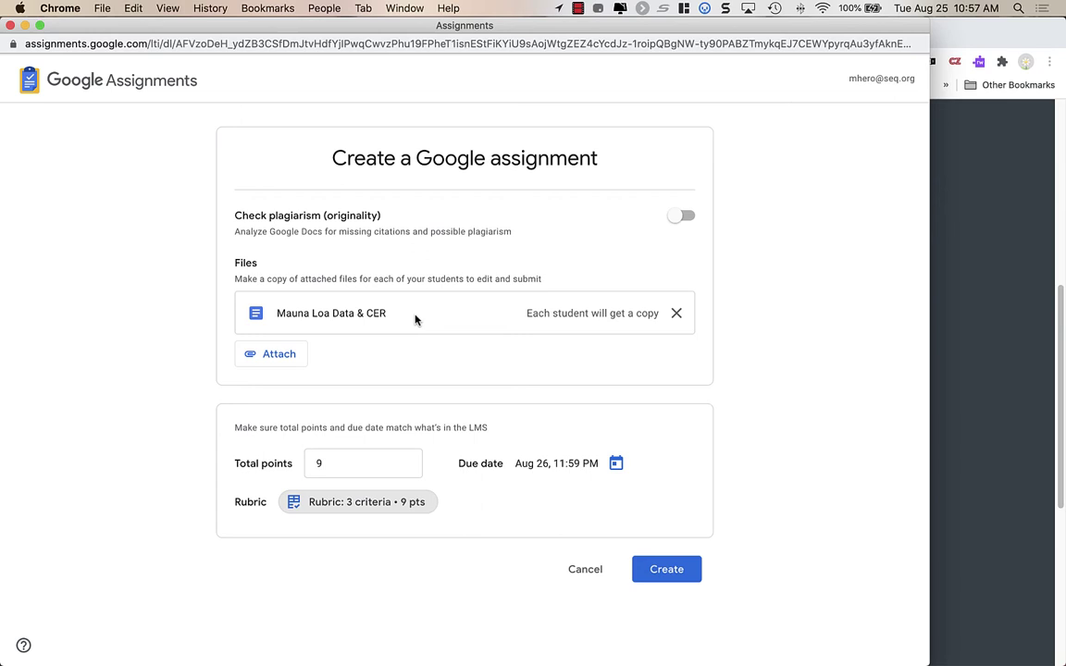
- Create the Google assignment and link it as the Canvas assignment's external tool
left_click(680, 575)
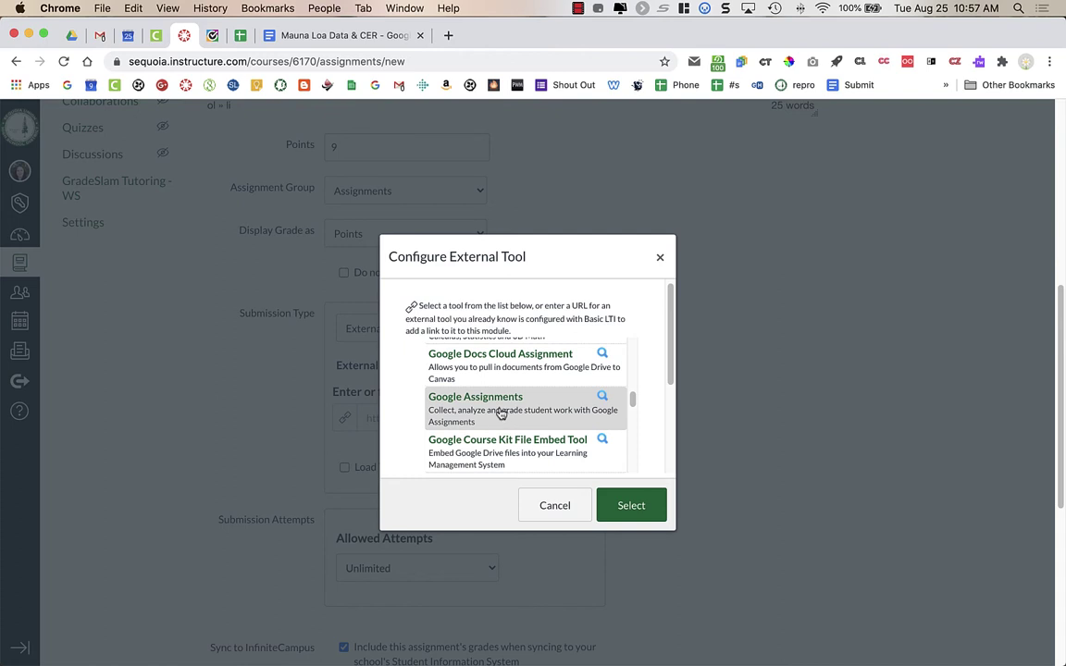
left_click(645, 510)
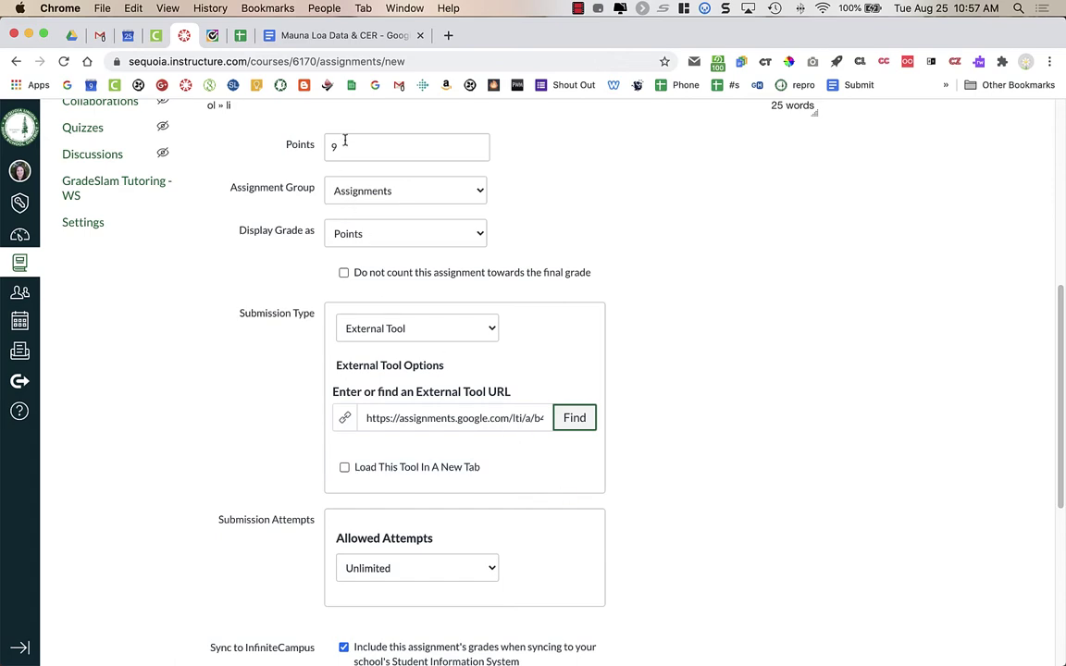
scroll(441, 379, "down", 5)
scroll(574, 553, "down", 3)
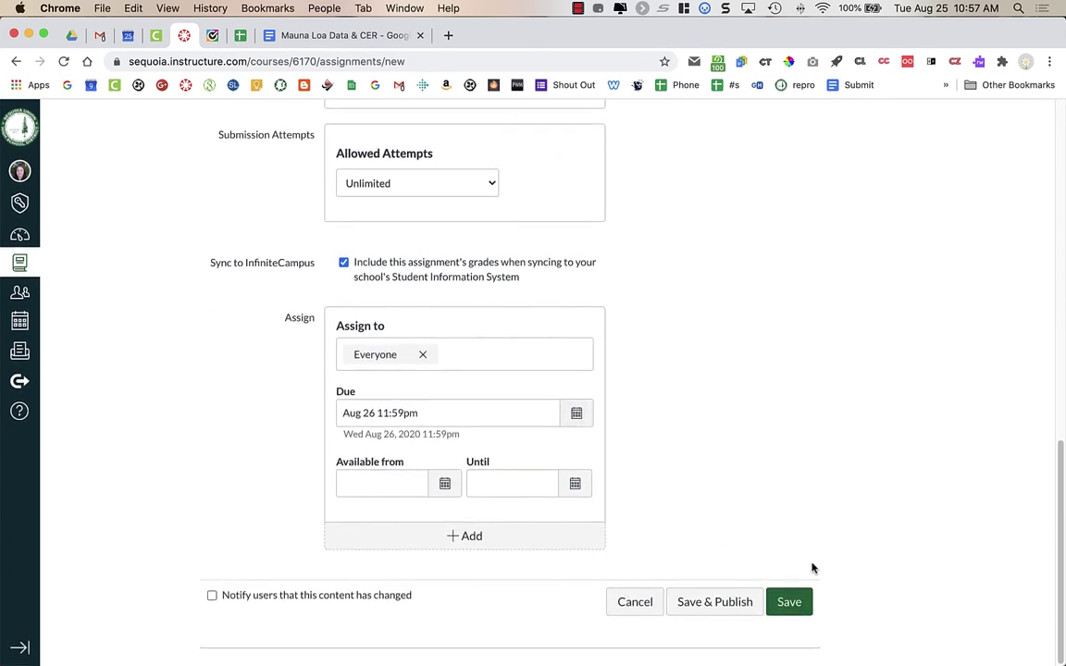
- Save and publish the Canvas assignment and look over its embedded Google Assignments panel
left_click(741, 602)
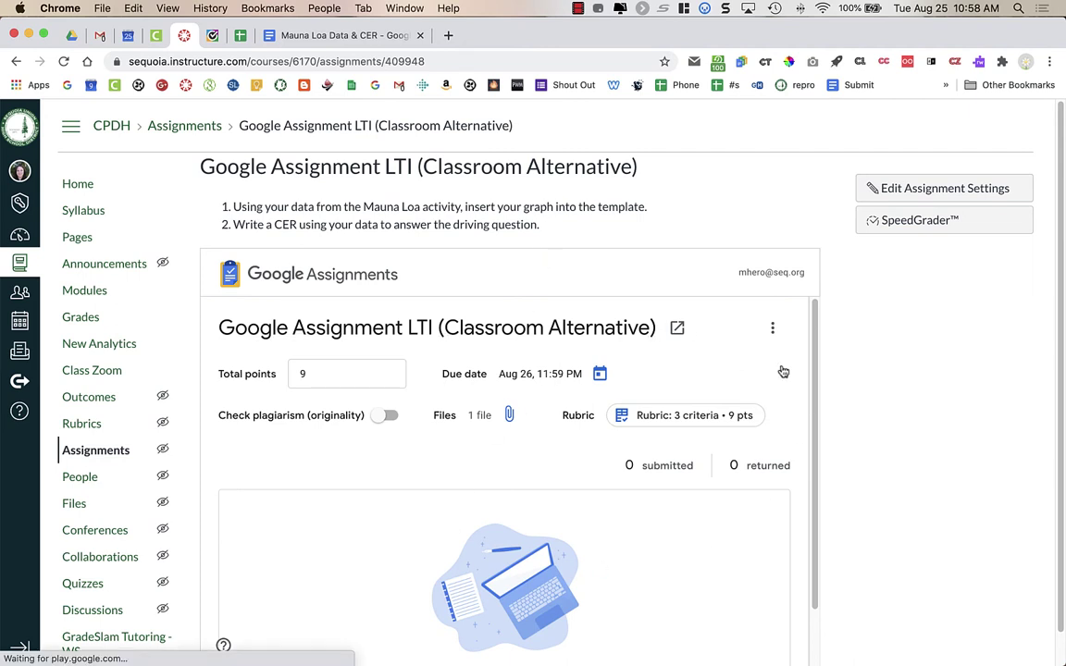
scroll(553, 457, "down", 3)
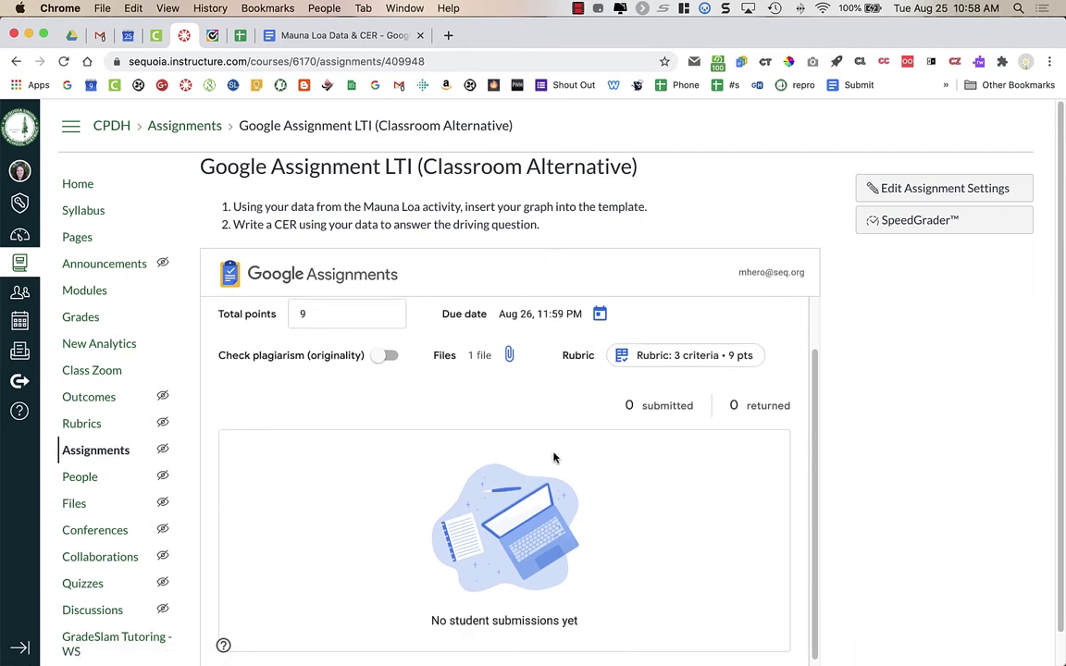
scroll(556, 455, "up", 2)
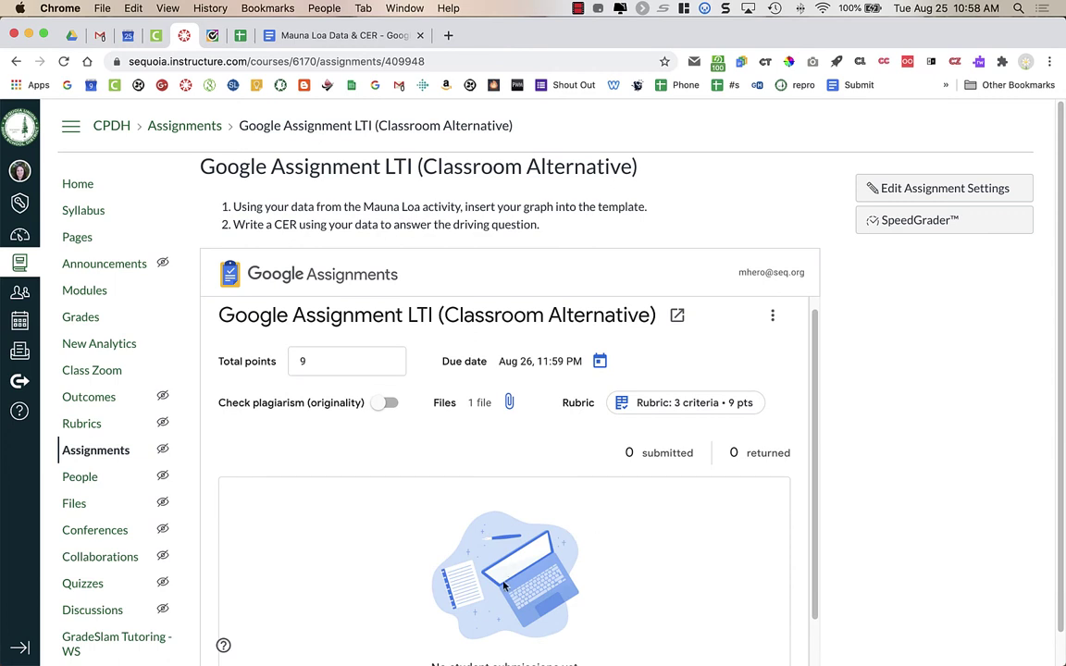
scroll(520, 592, "down", 2)
scroll(520, 595, "up", 2)
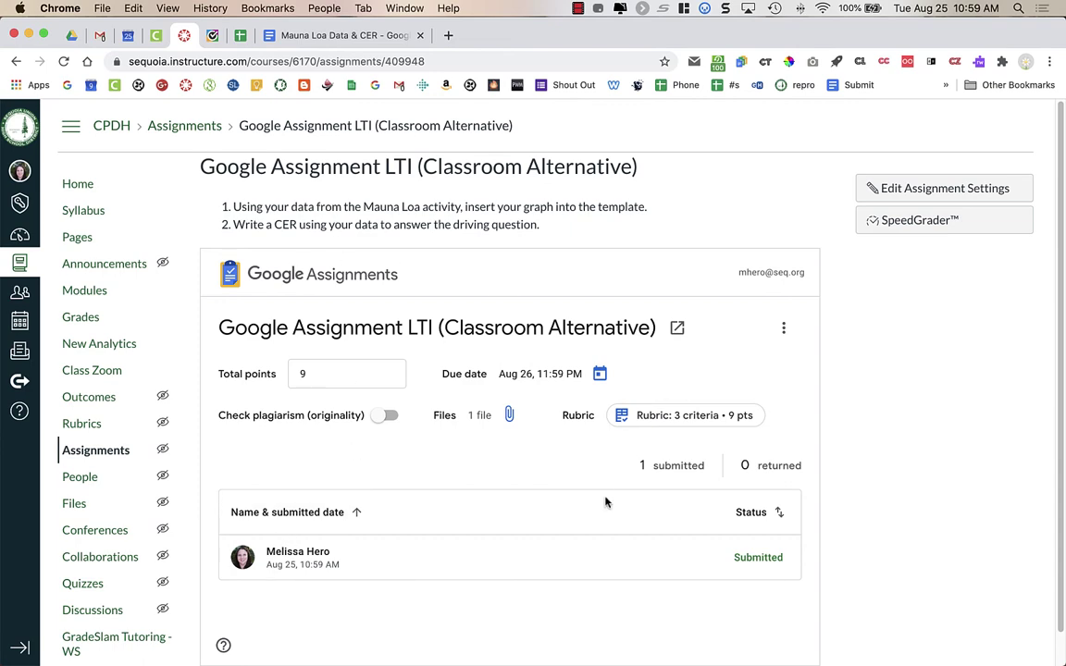
- Open the student's submitted document and attach the comment "f;ladadslfa" to the line "Here is my student work....."
scroll(606, 503, "down", 1)
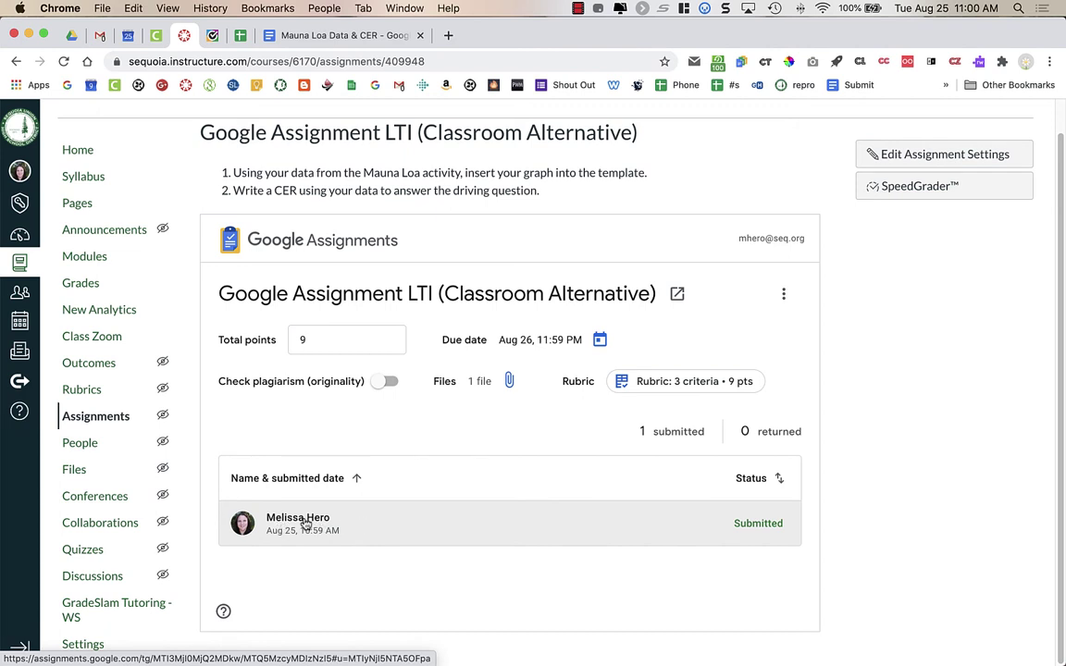
left_click(304, 522)
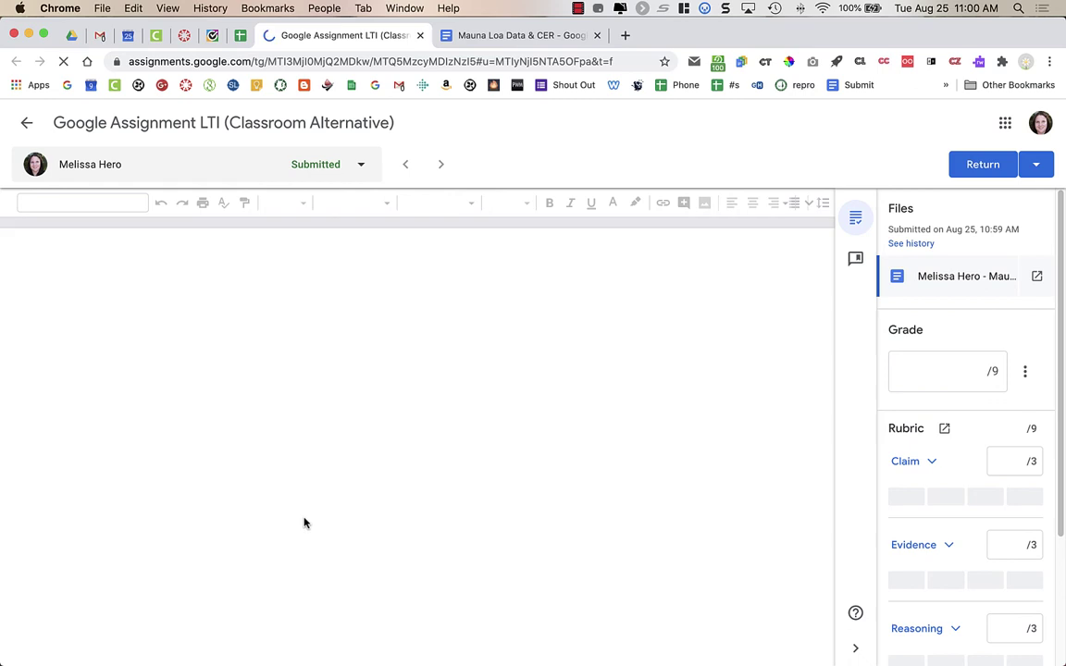
left_click(144, 355)
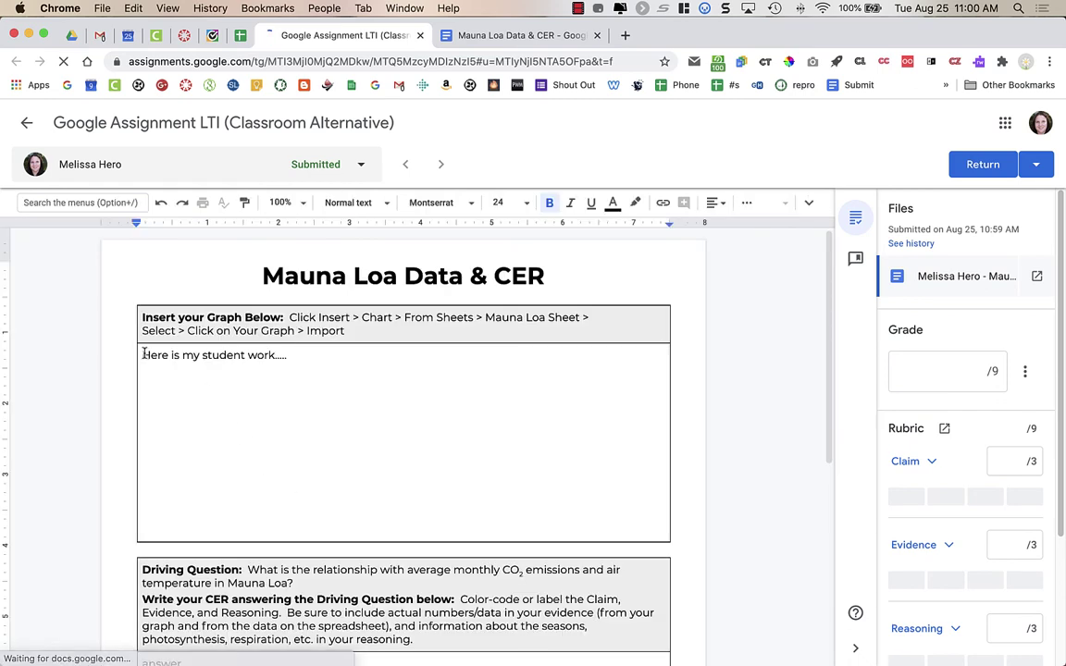
triple_click(214, 354)
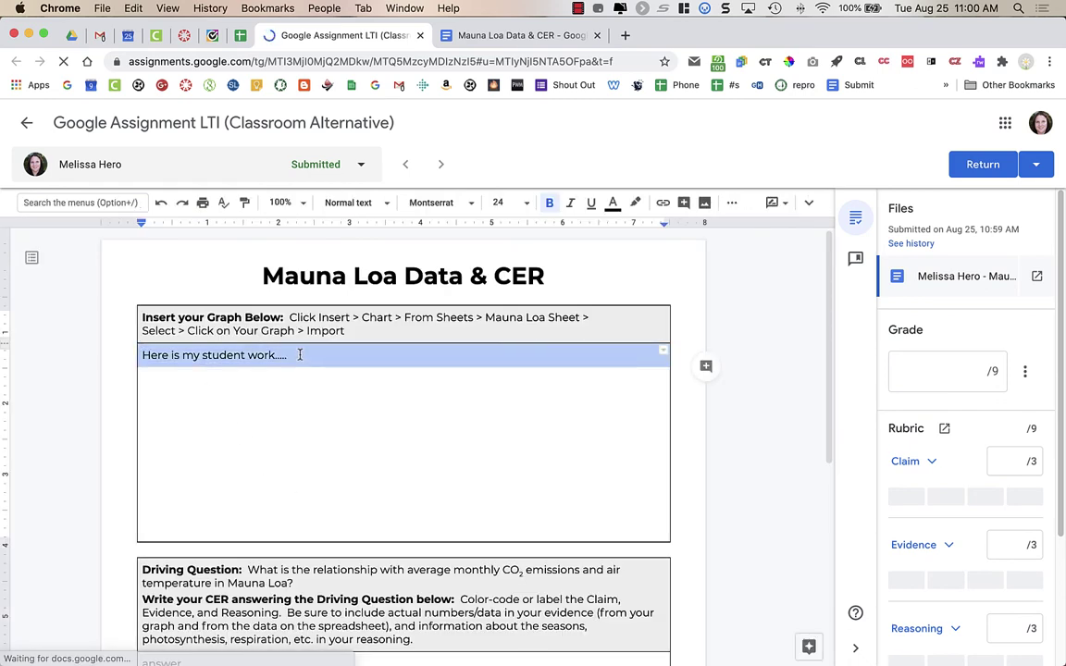
left_click(707, 366)
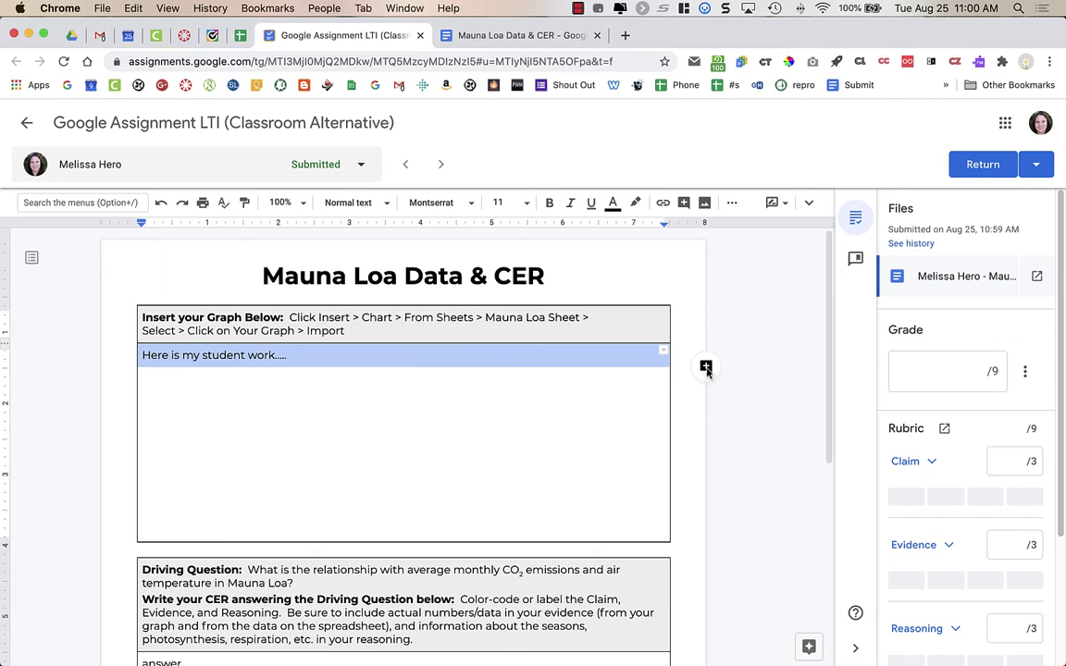
type("f;ladadslfa")
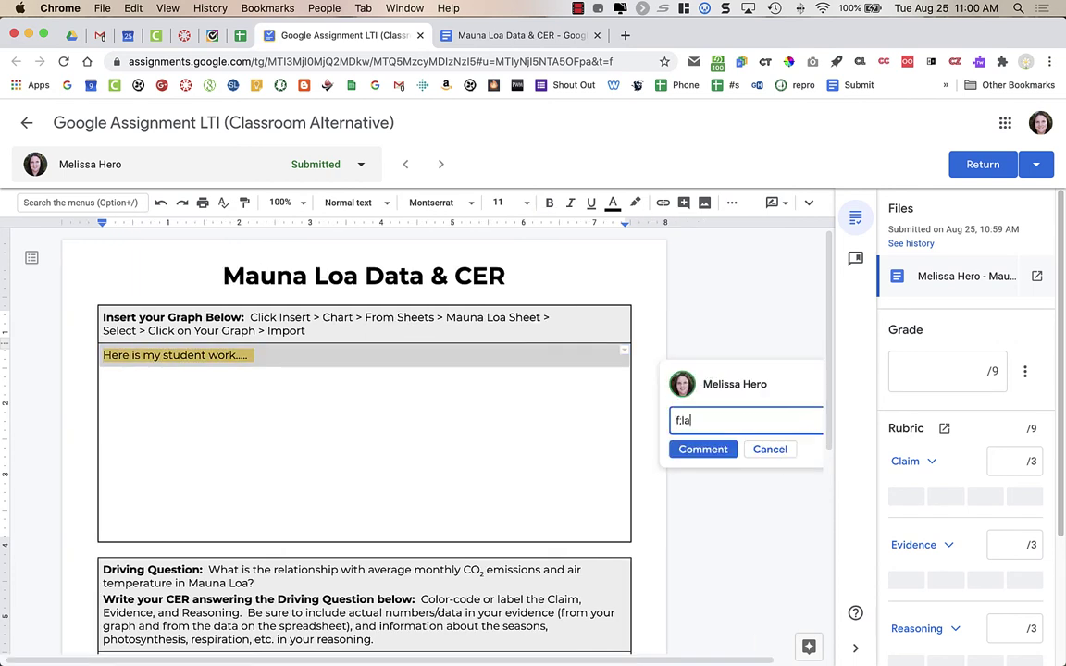
left_click(704, 451)
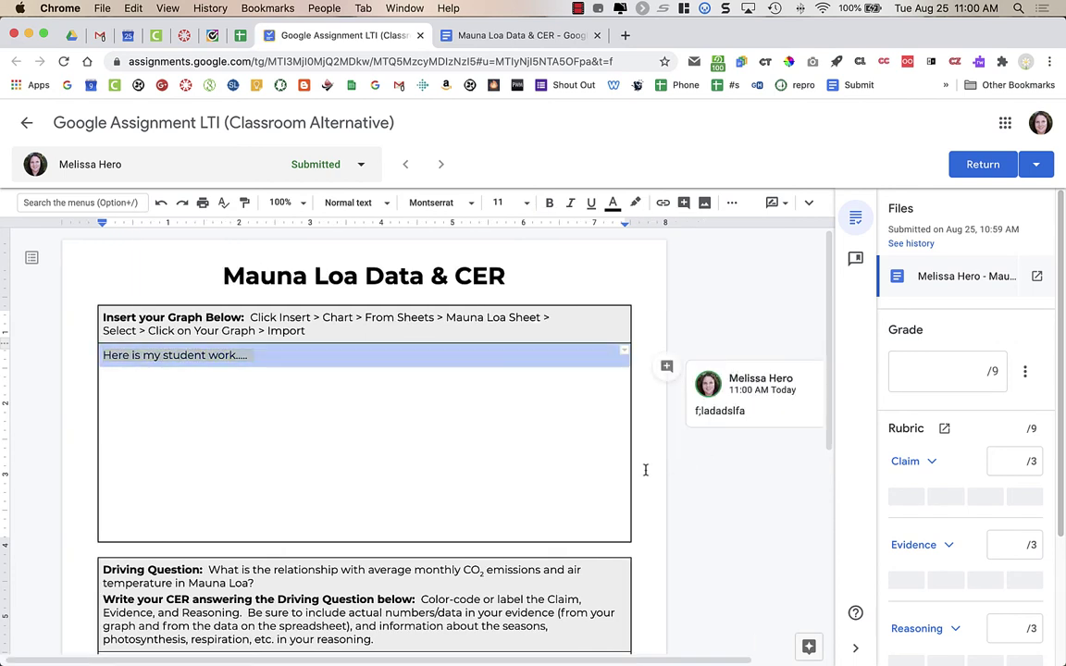
scroll(574, 491, "down", 2)
left_click_drag(131, 453, 196, 480)
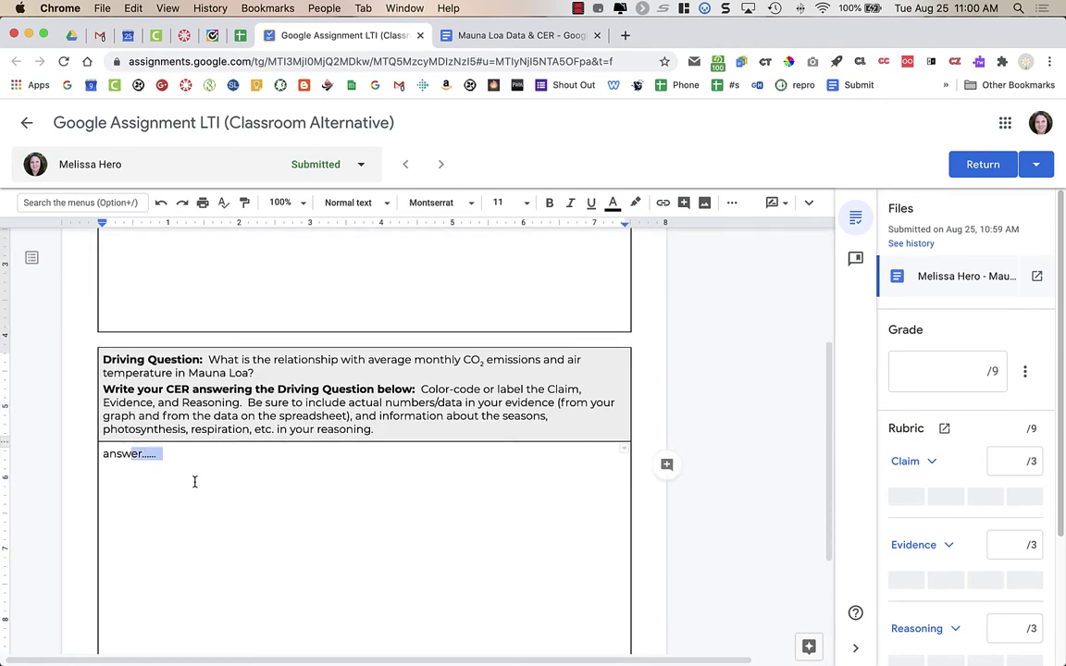
scroll(194, 482, "down", 3)
scroll(194, 482, "up", 5)
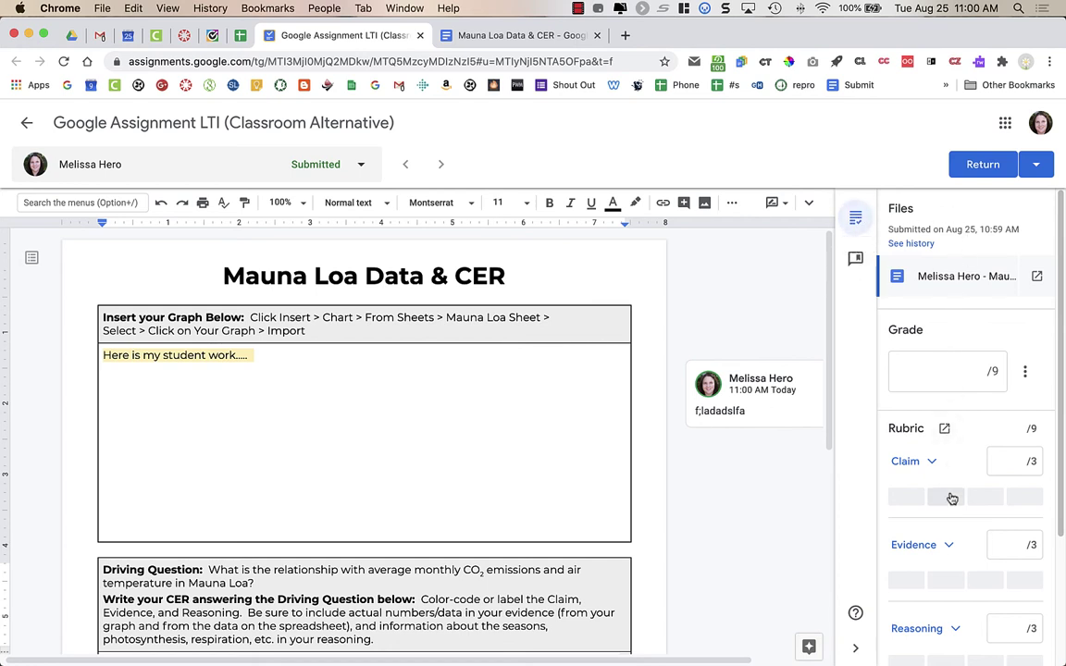
- Score the submission with the rubric: Claim 3 points (Meets Standard), Evidence 2 points (Approaches Standard) and Reasoning 2 points
scroll(951, 503, "down", 3)
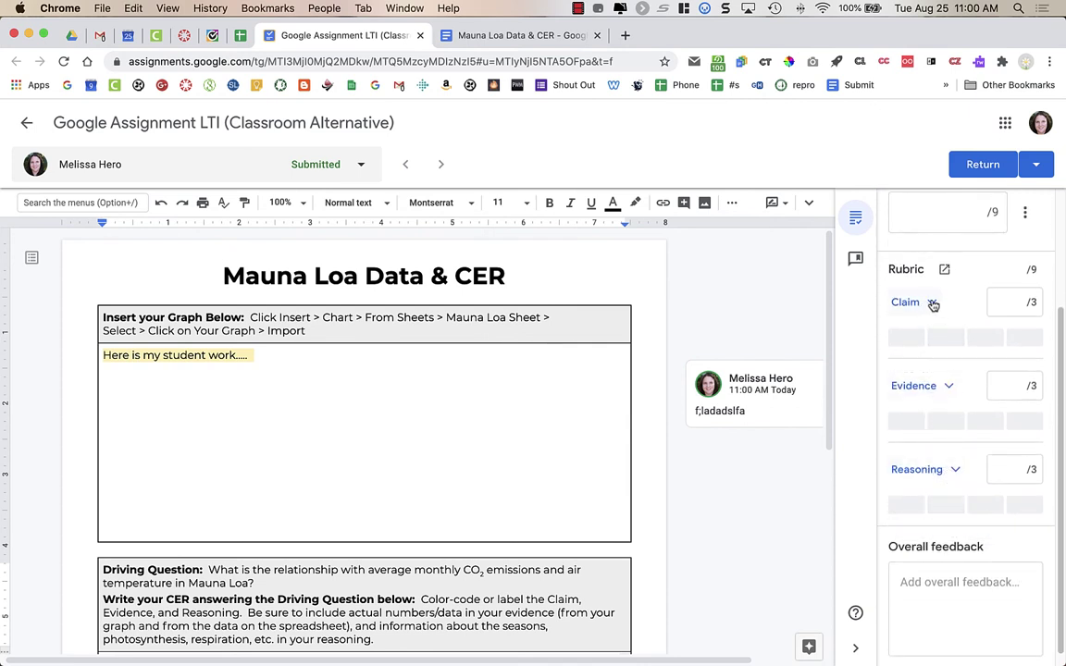
left_click(932, 304)
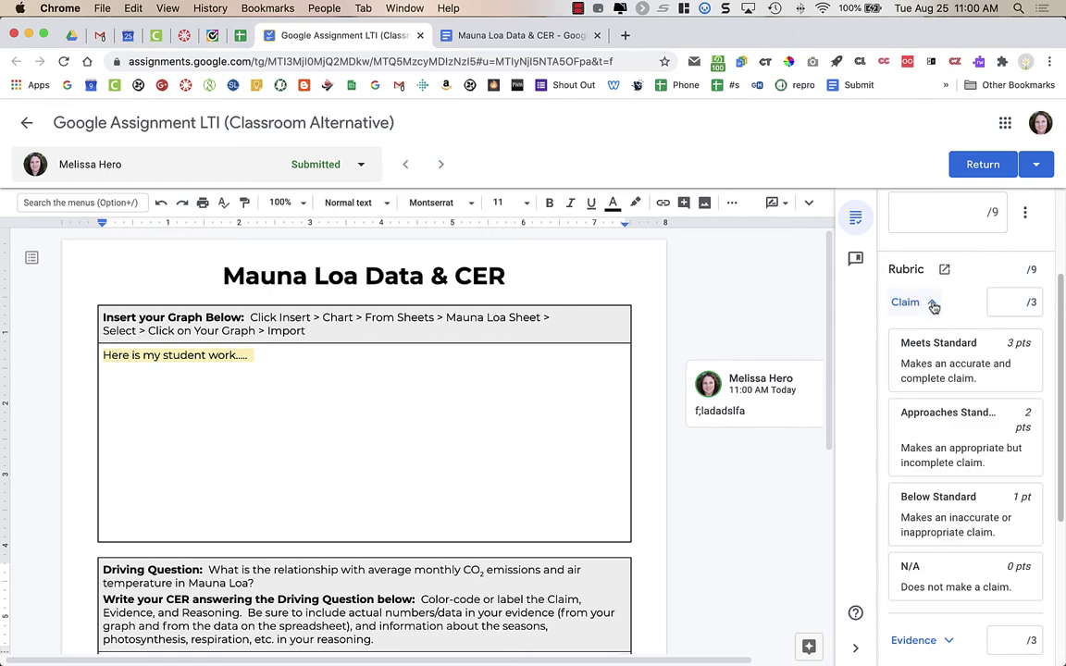
left_click(938, 364)
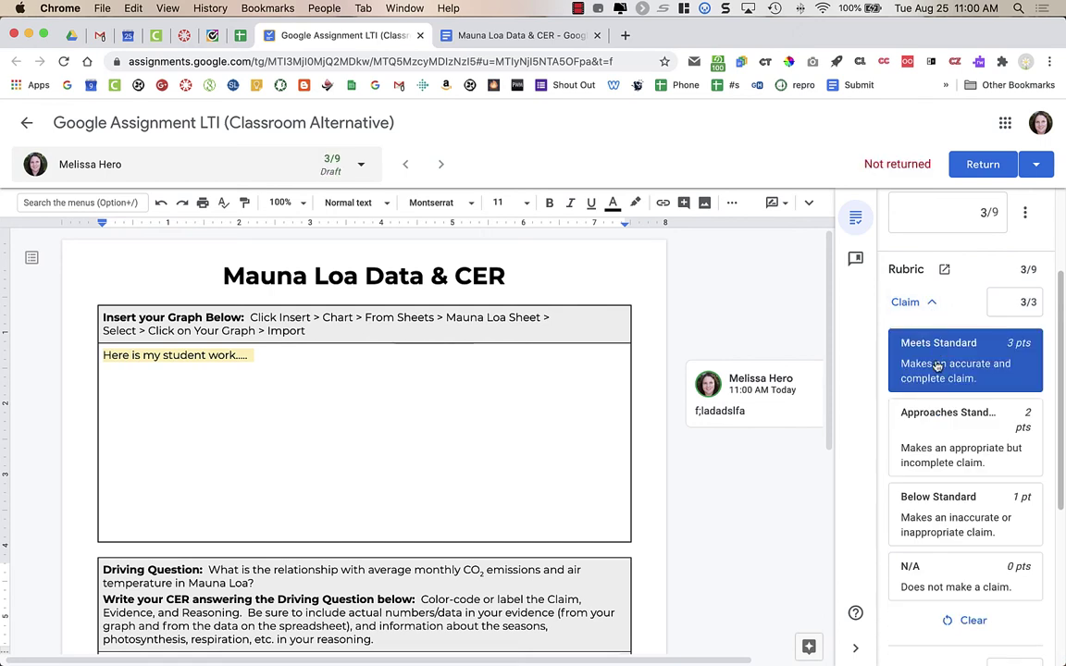
scroll(935, 440, "down", 2)
left_click(948, 492)
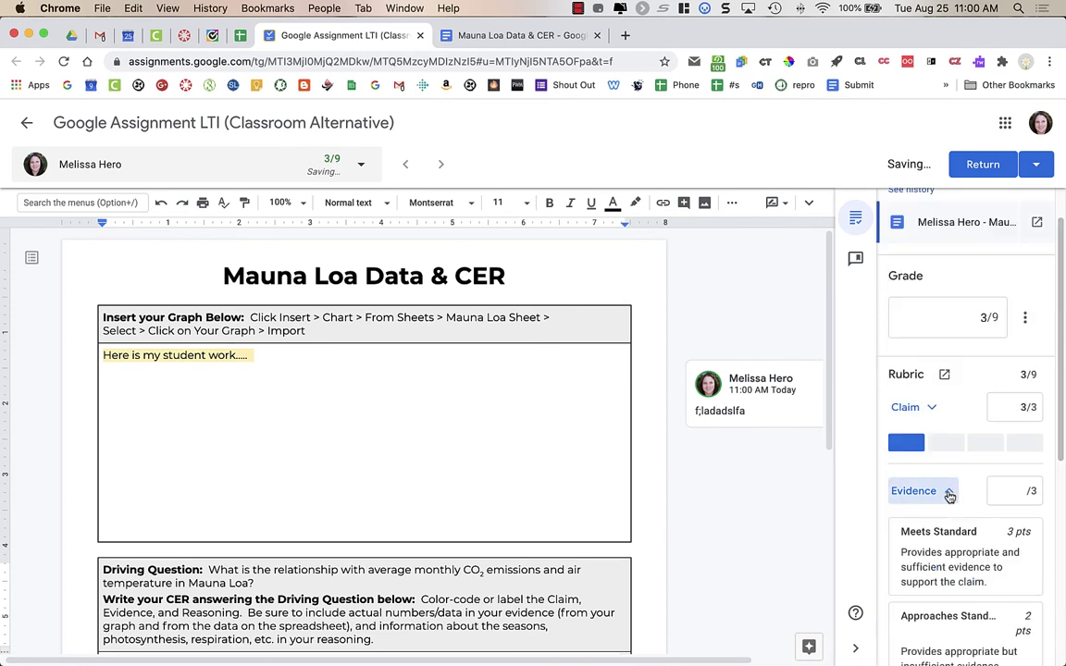
scroll(949, 496, "down", 3)
left_click(967, 485)
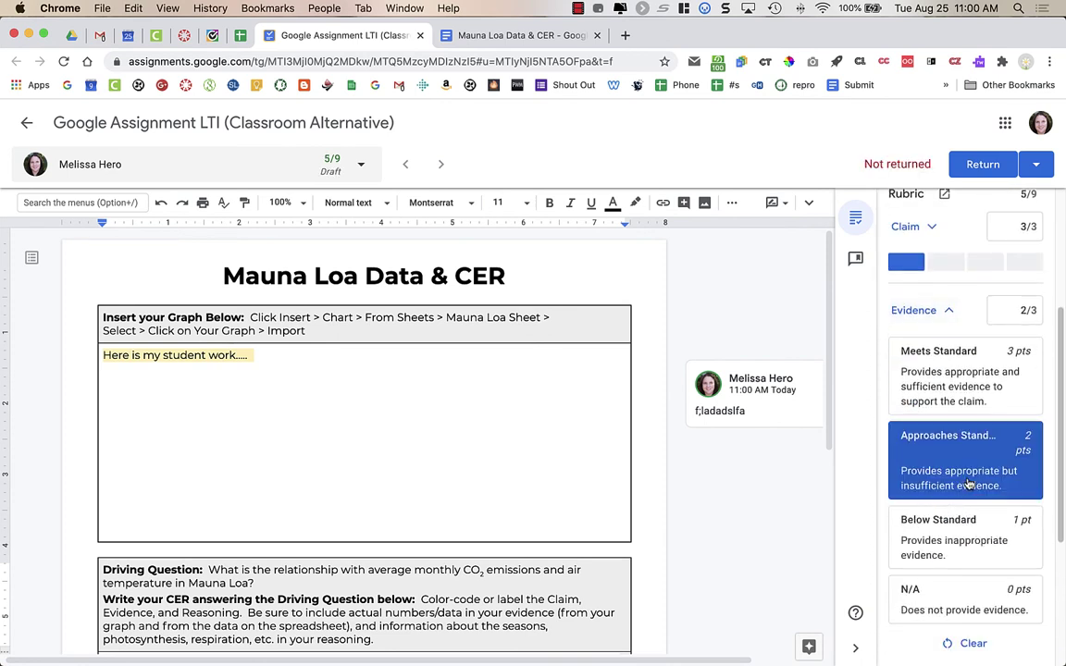
scroll(966, 481, "down", 4)
scroll(953, 445, "down", 1)
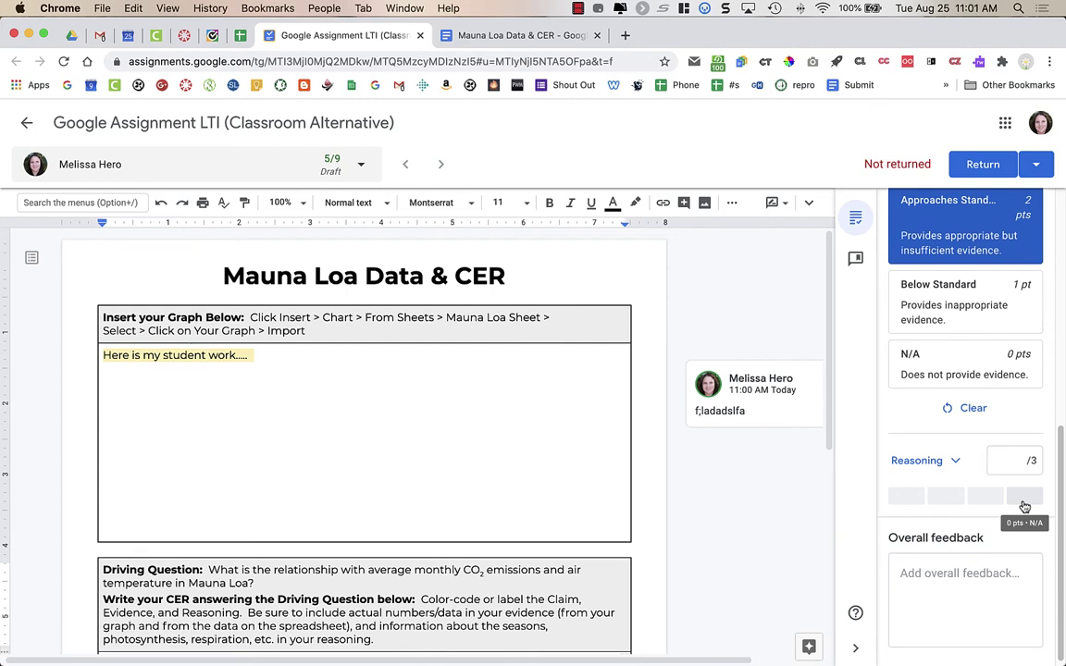
left_click(940, 502)
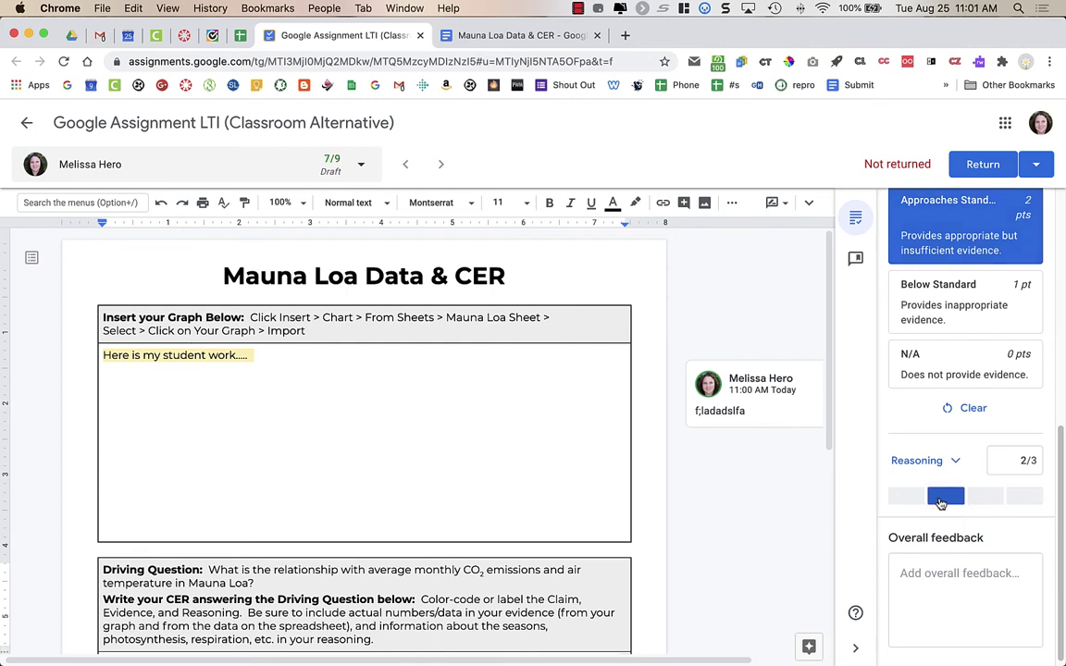
- Enter "overall feedback" as the submission's overall feedback
left_click(937, 583)
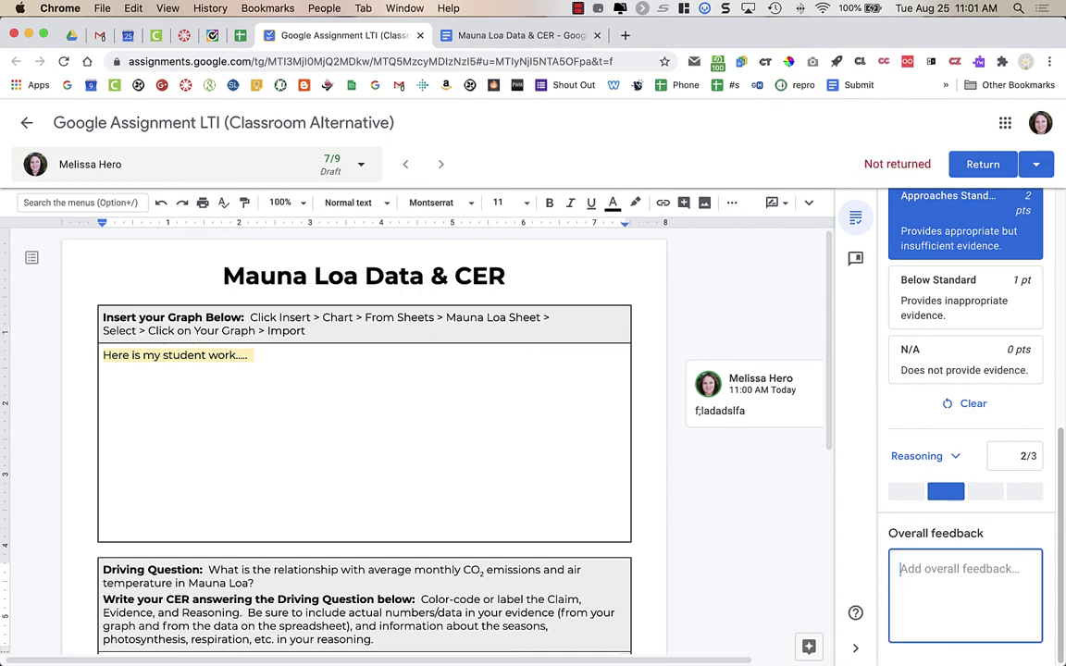
type("overall feed")
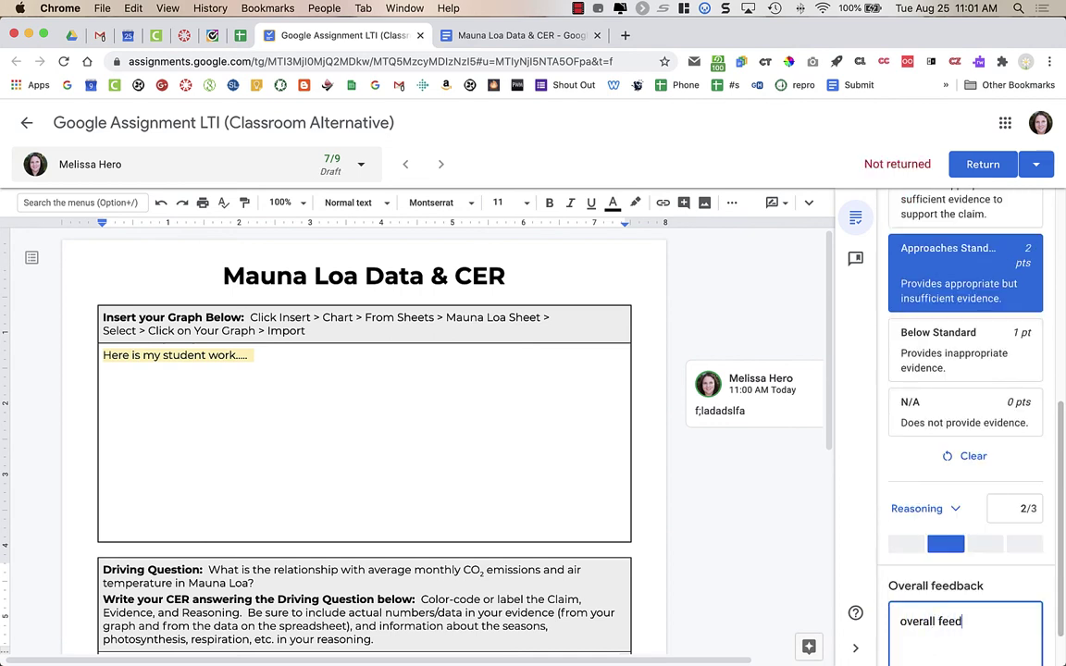
type("back")
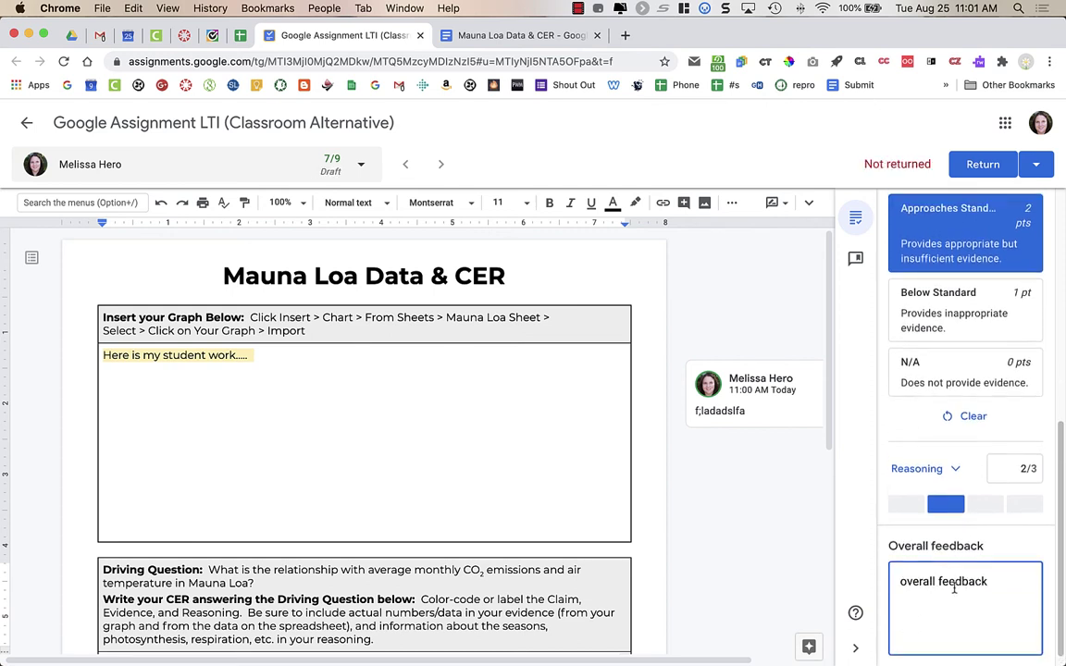
scroll(955, 588, "up", 7)
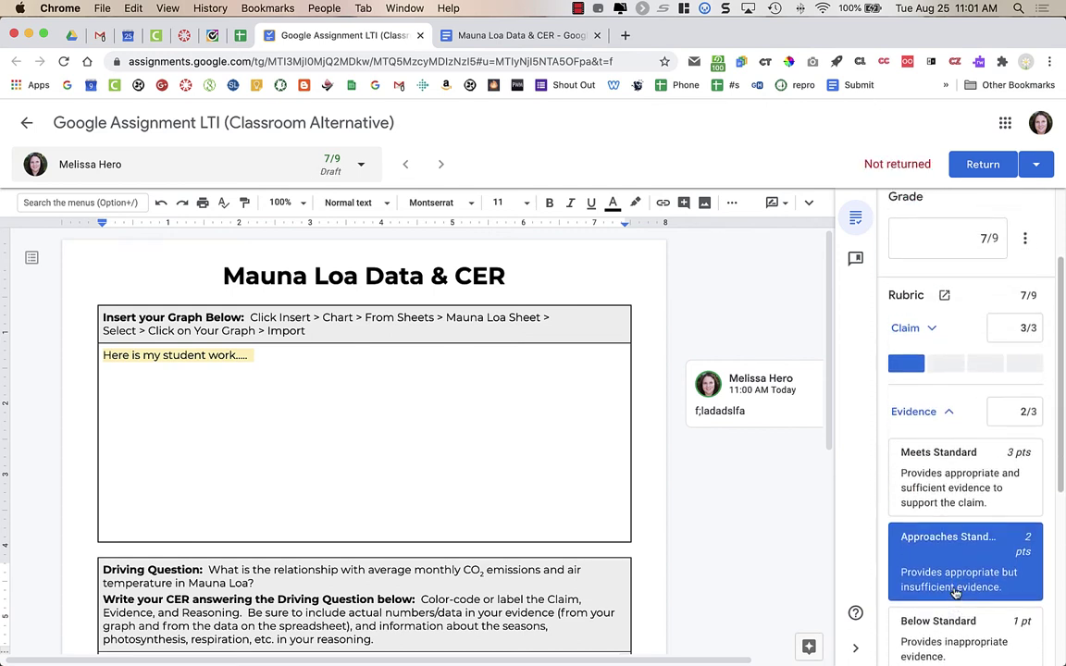
scroll(955, 592, "up", 3)
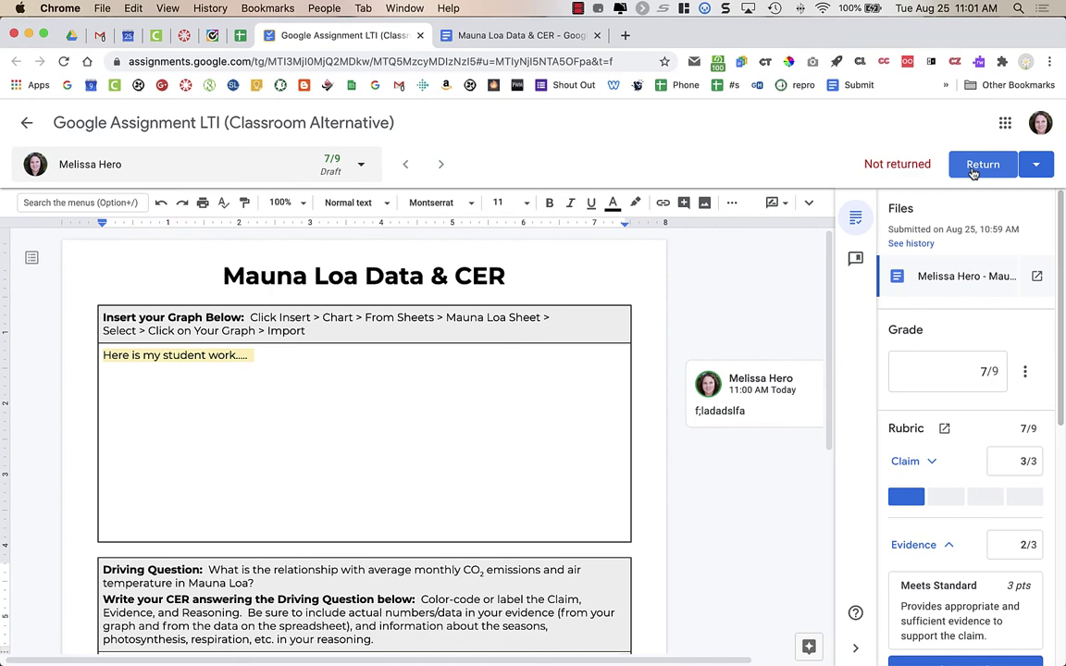
left_click(973, 174)
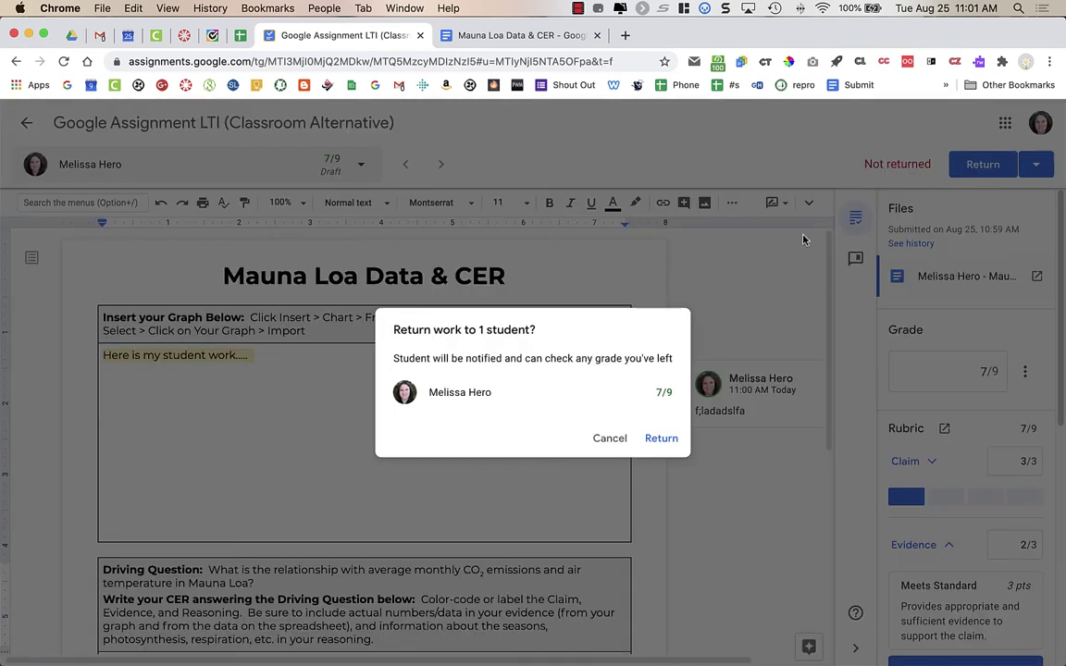
left_click(609, 441)
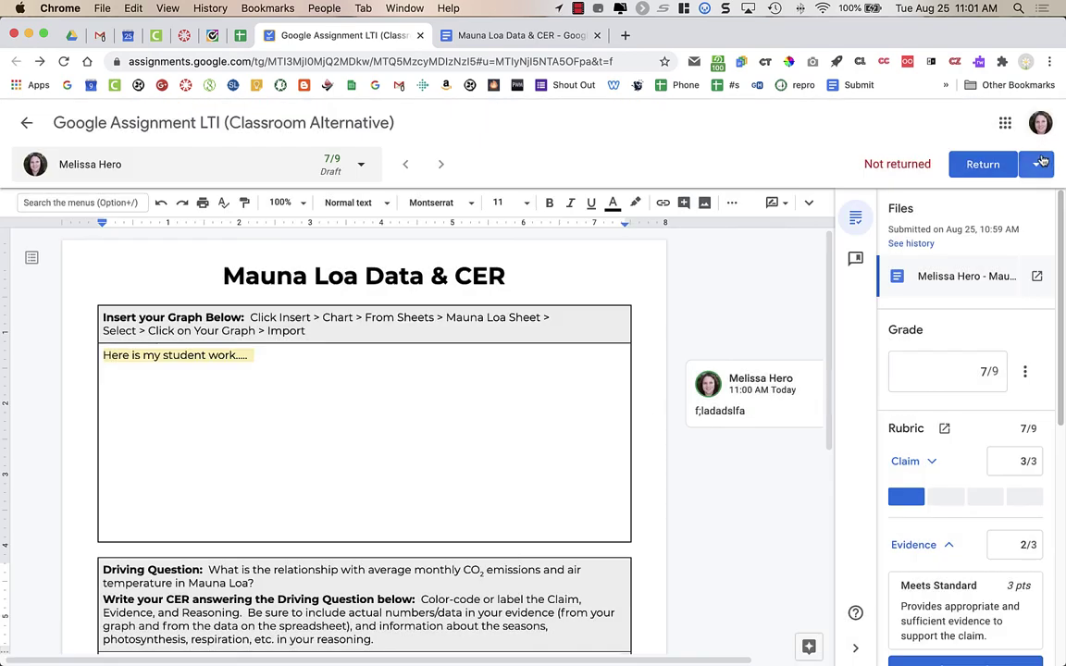
left_click(1038, 166)
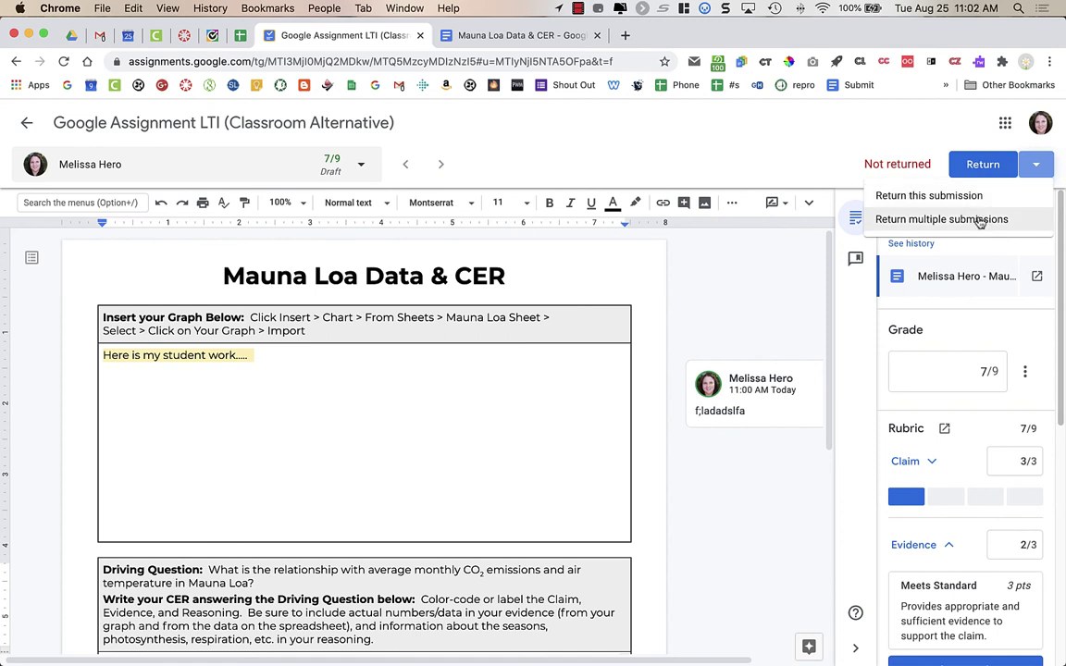
left_click(988, 169)
- Return the graded submission to the student and confirm
left_click(984, 166)
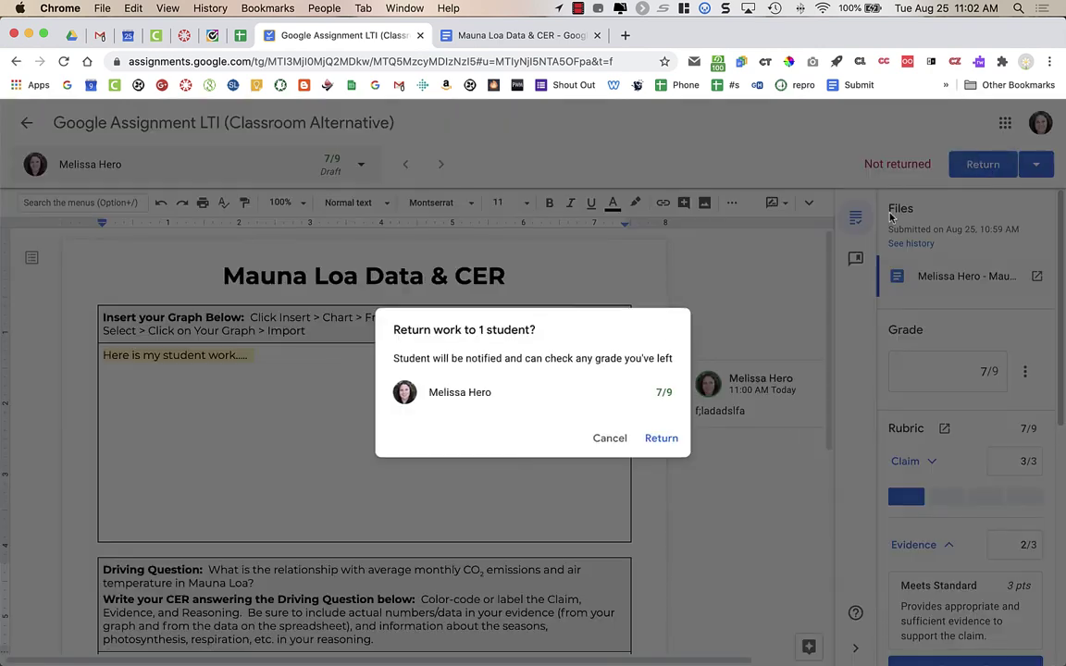
left_click(661, 439)
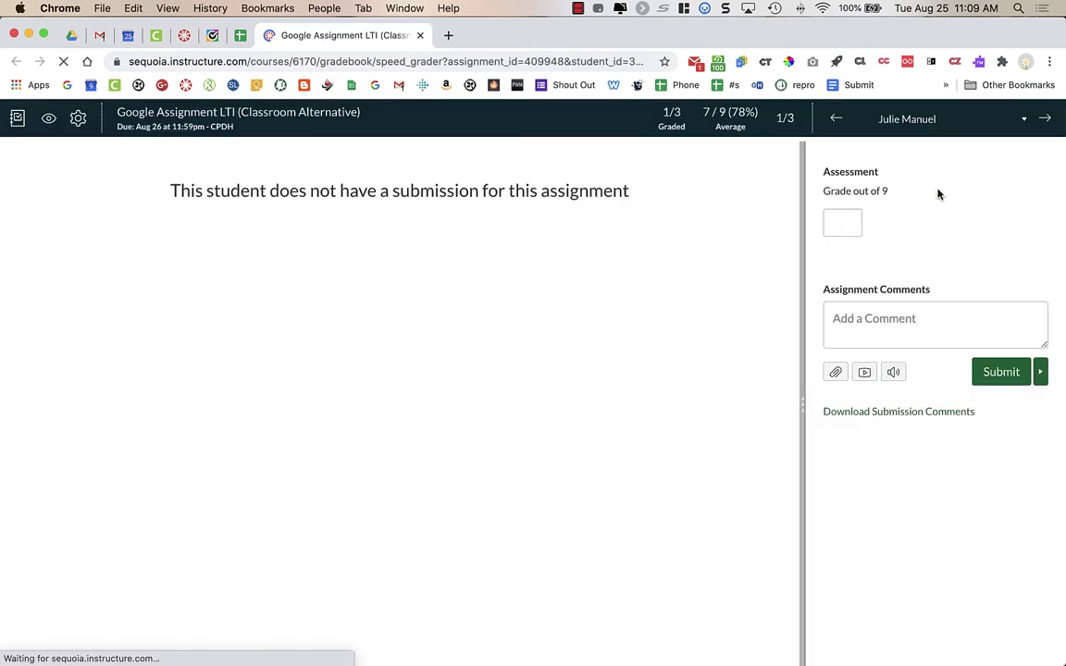
- Check the graded student's submission and score in SpeedGrader and its linked Google Assignments page, and open the course gradebook
left_click(921, 123)
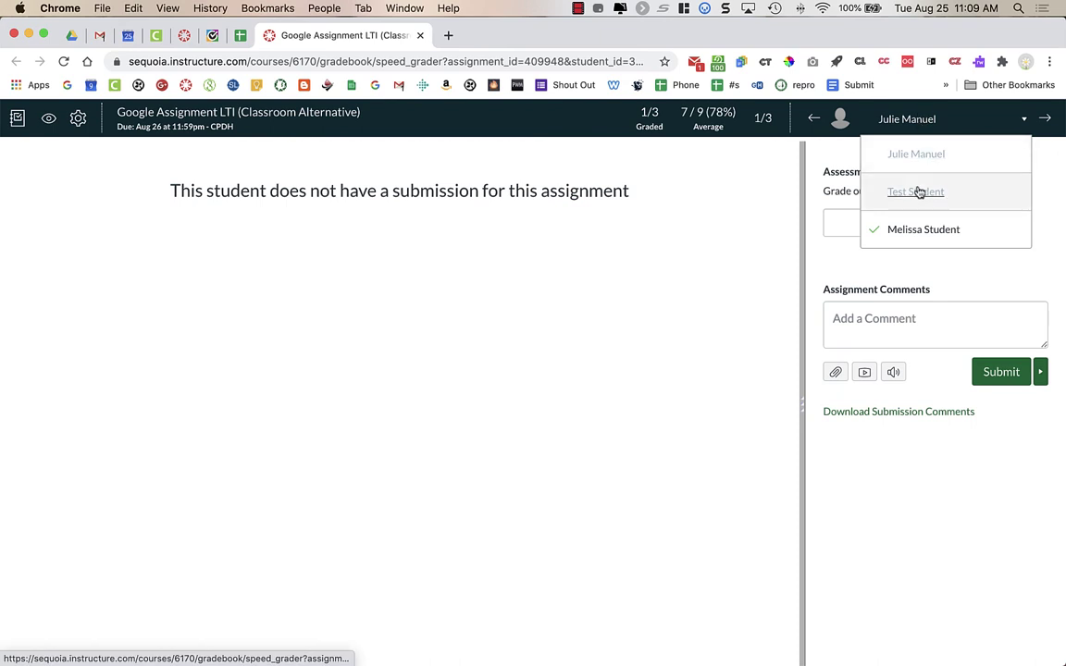
left_click(923, 229)
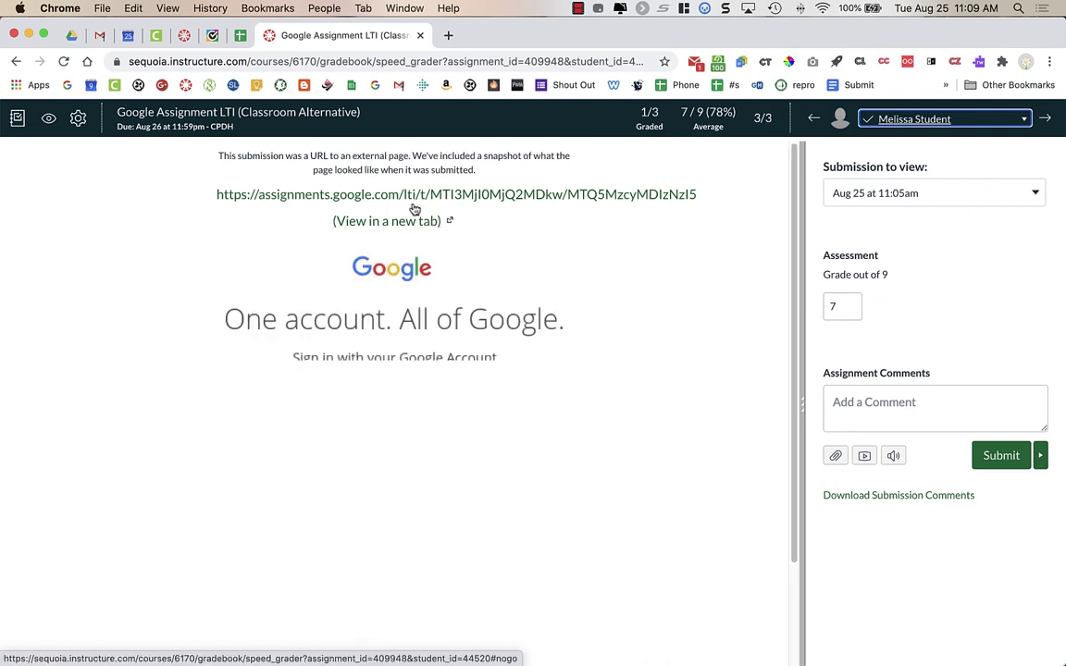
left_click(376, 203)
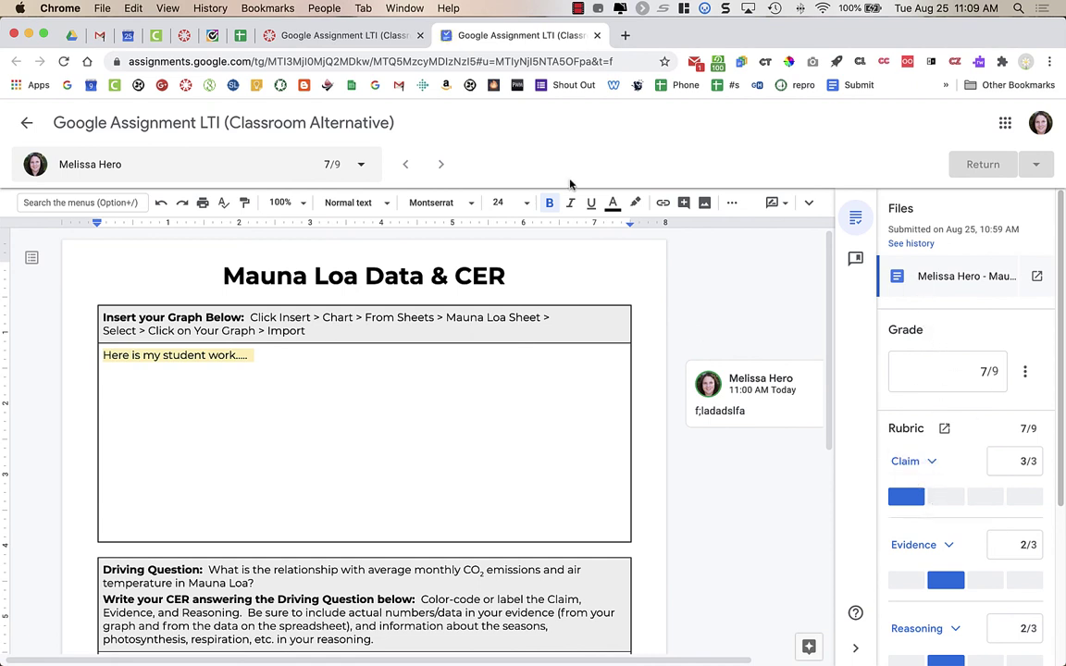
left_click(366, 43)
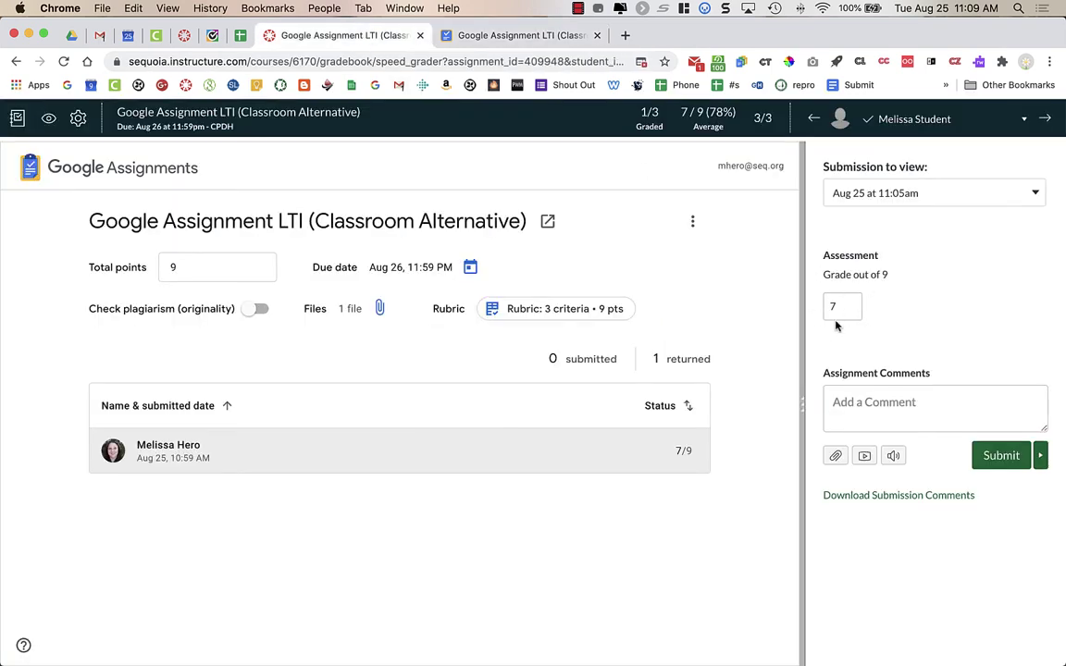
left_click(17, 120)
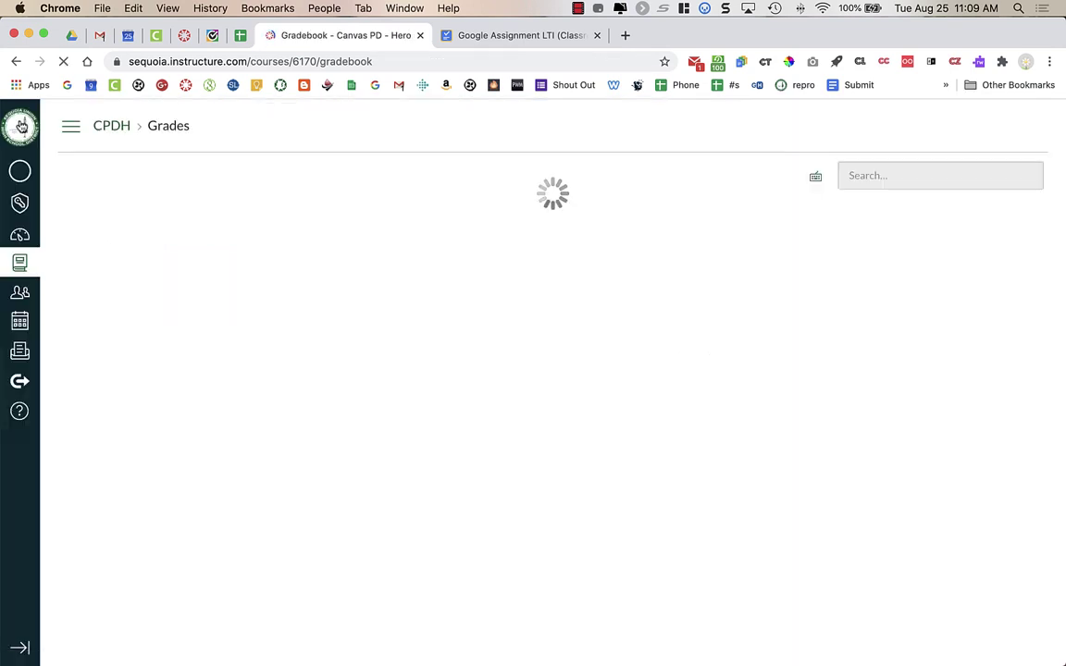